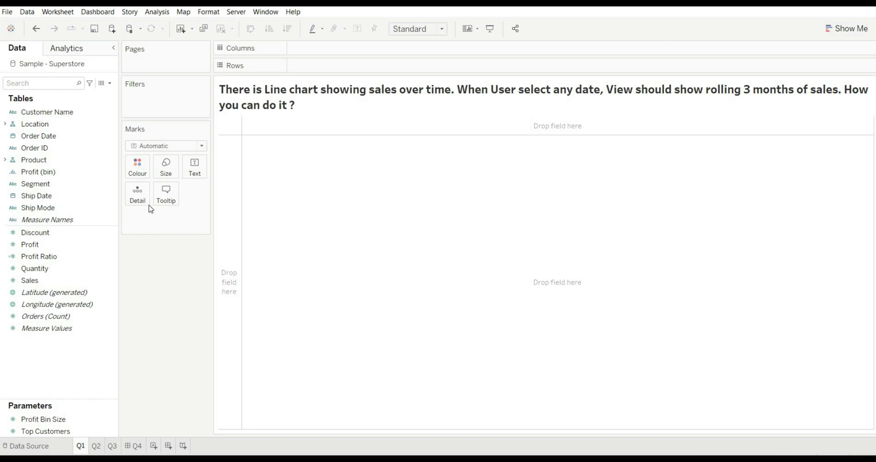
# Create a parameter named "Select Date" with the Date data type.
pyautogui.click(110, 83)
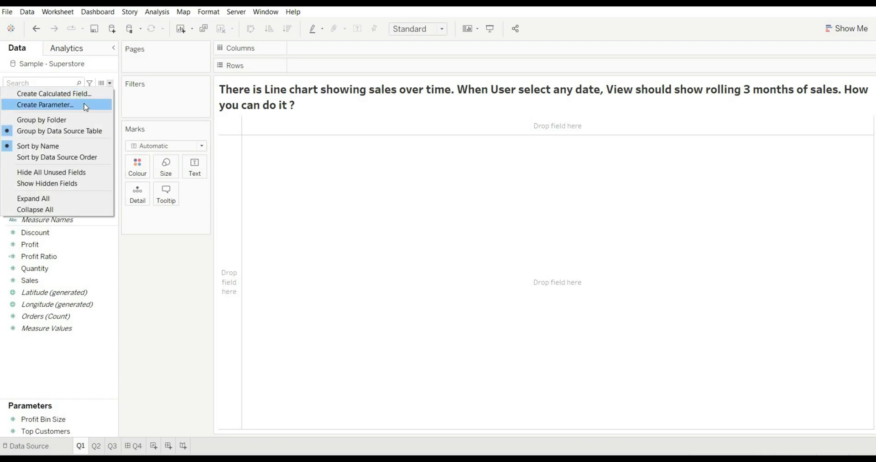
pyautogui.click(82, 105)
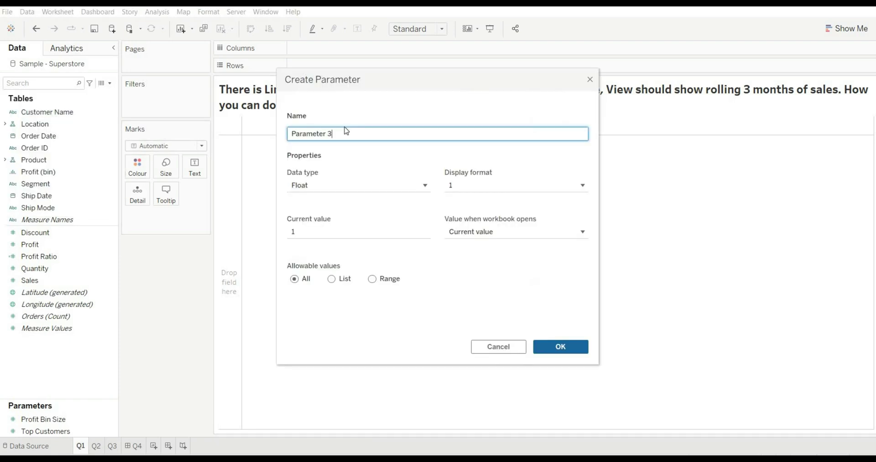
pyautogui.hotkey('ctrl', 'a')
pyautogui.press('BackSpace')
pyautogui.write('Select Date')
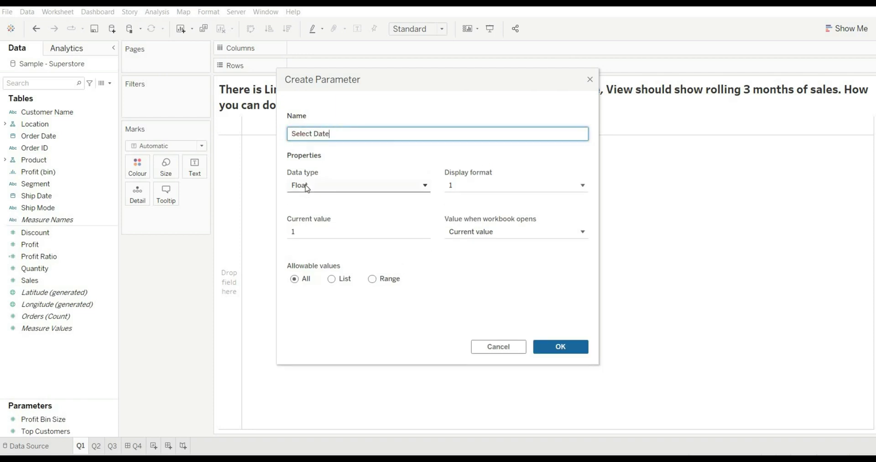
pyautogui.click(307, 188)
pyautogui.click(329, 249)
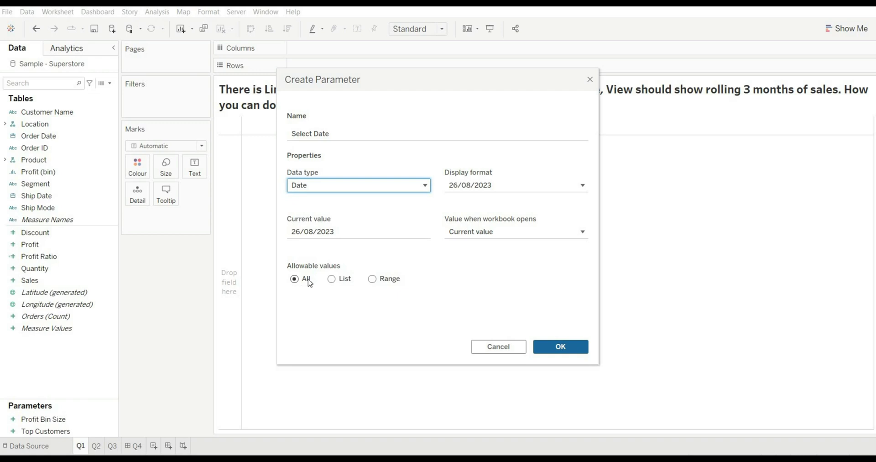
# Restrict the parameter's allowable values to a range taken from the Order Date field and save the parameter.
pyautogui.click(372, 279)
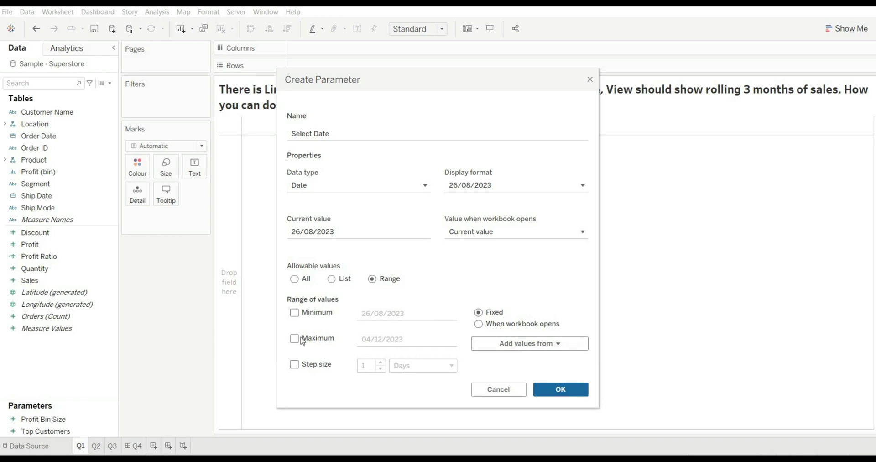
pyautogui.click(506, 343)
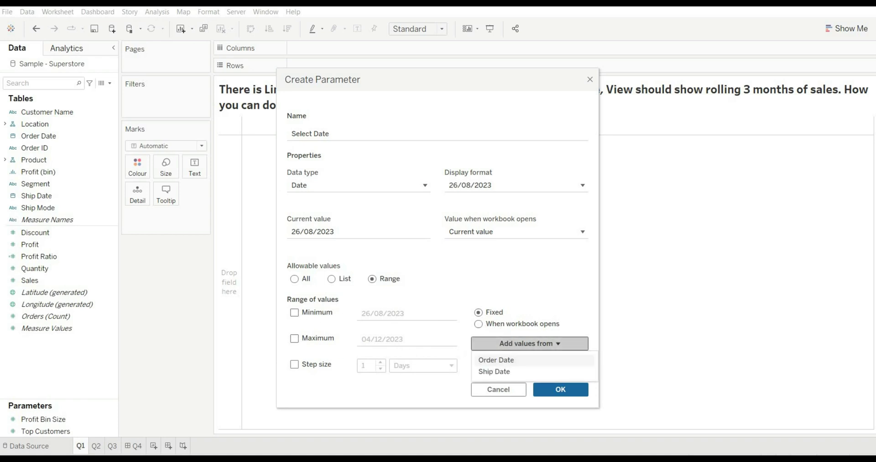
pyautogui.click(512, 360)
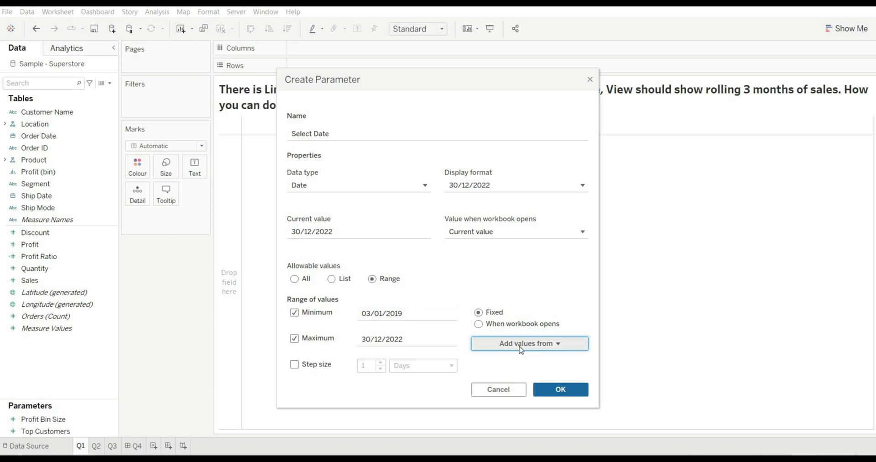
pyautogui.click(560, 390)
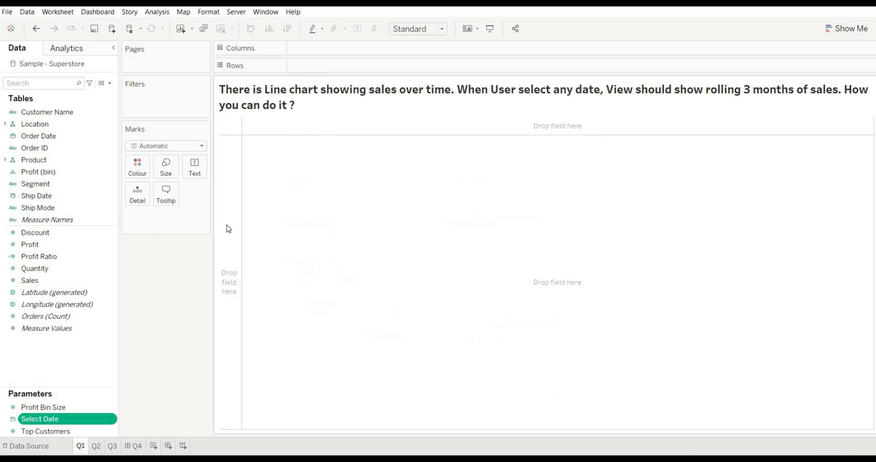
# Create a calculated field named "Rolling 3 months".
pyautogui.click(111, 83)
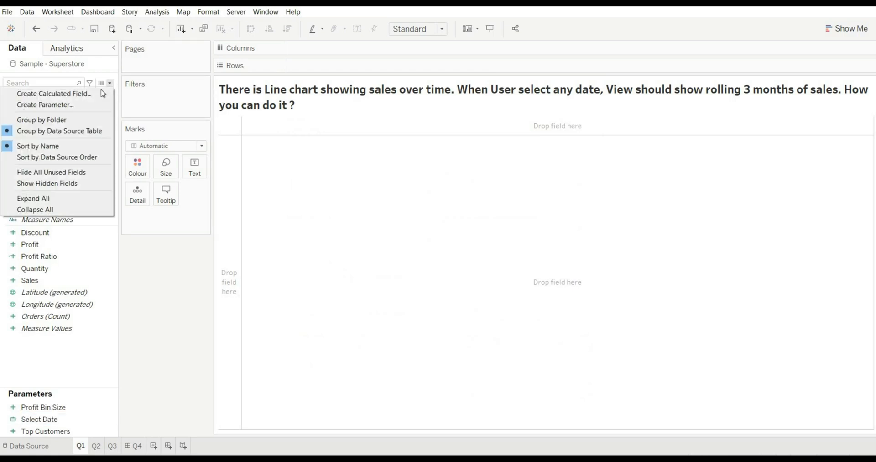
pyautogui.click(76, 93)
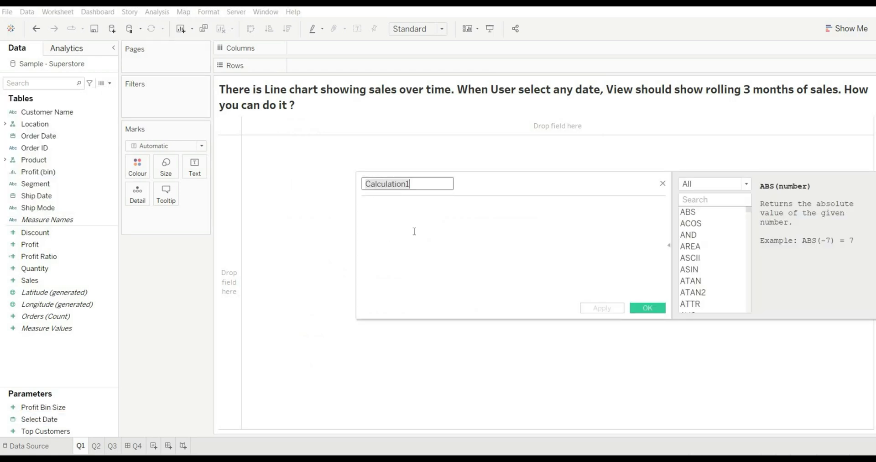
pyautogui.press('BackSpace')
pyautogui.write('Rol')
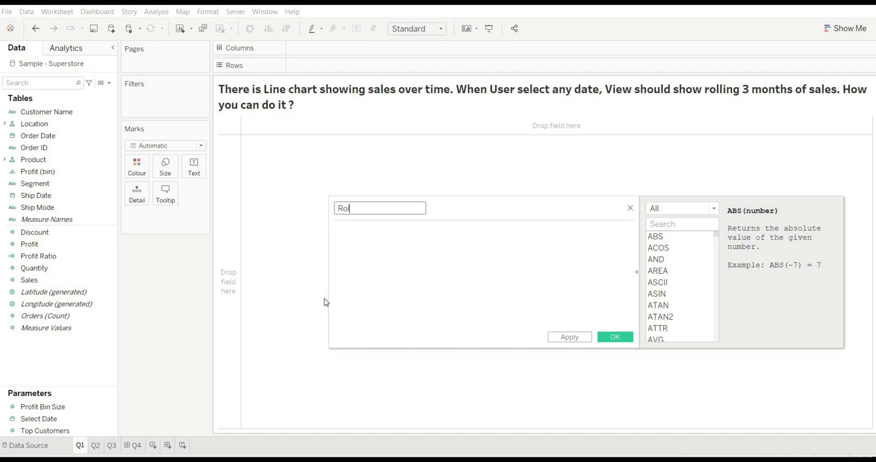
pyautogui.write('ling 3 months')
# Begin the formula with the day difference between order date and parameter: DATEDIFF('day',[Order Date],[Select Date]).
pyautogui.click(365, 251)
pyautogui.write('da')
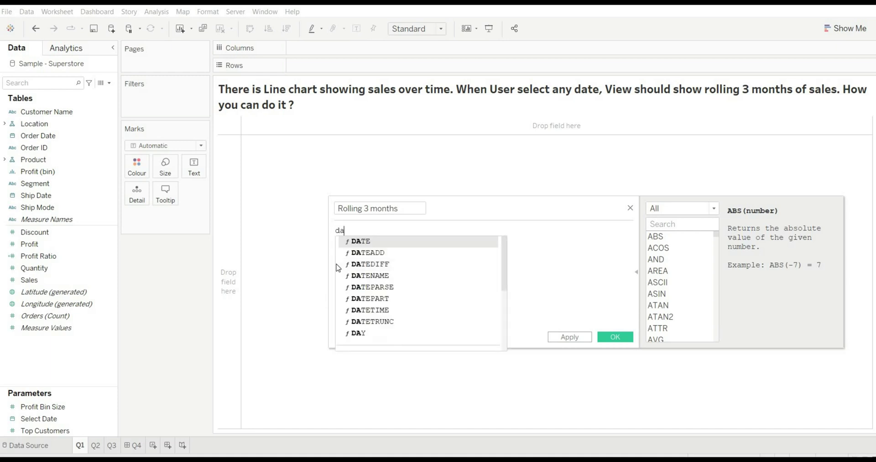
pyautogui.write('tedif')
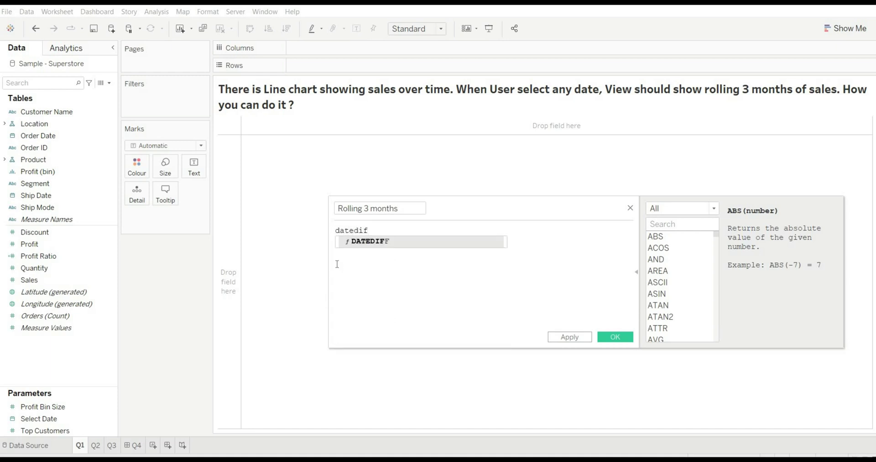
pyautogui.press('Return')
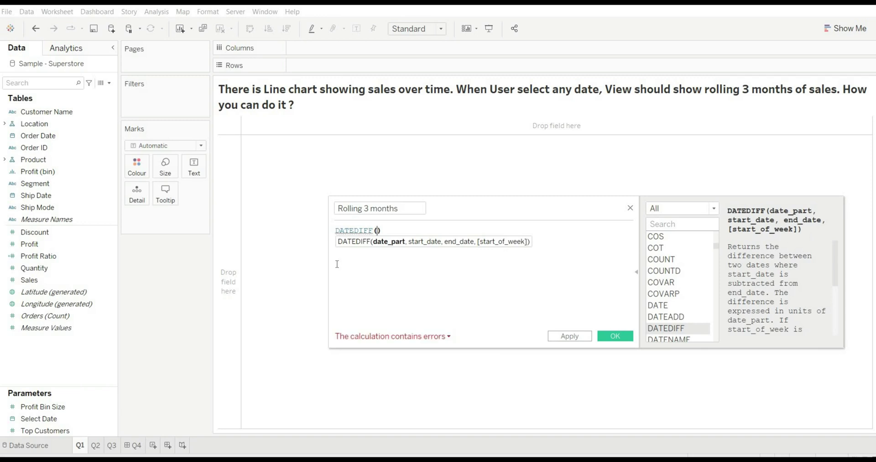
pyautogui.write("'")
pyautogui.write("day'")
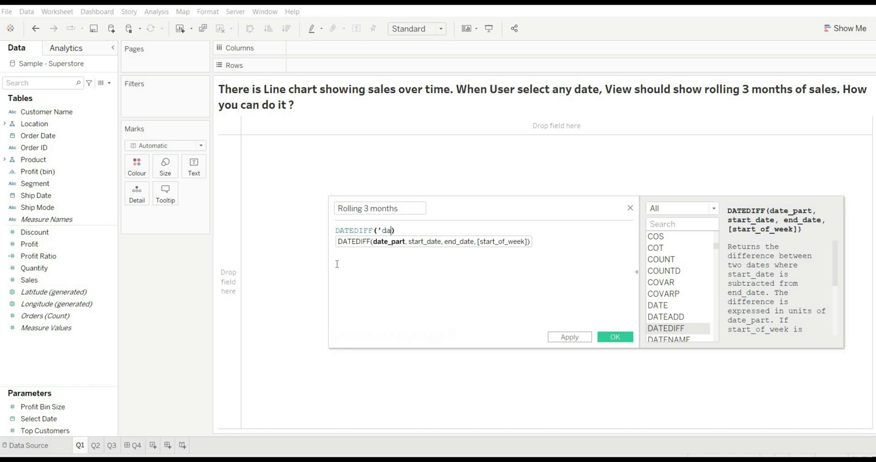
pyautogui.write(',')
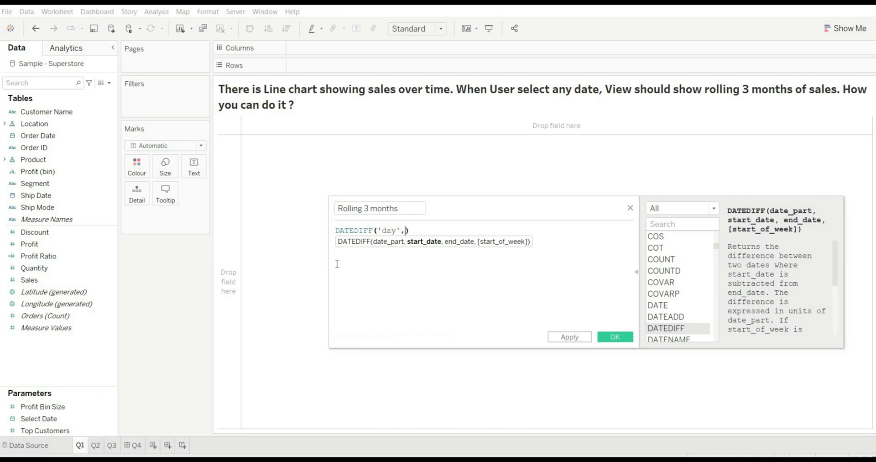
pyautogui.write('[order')
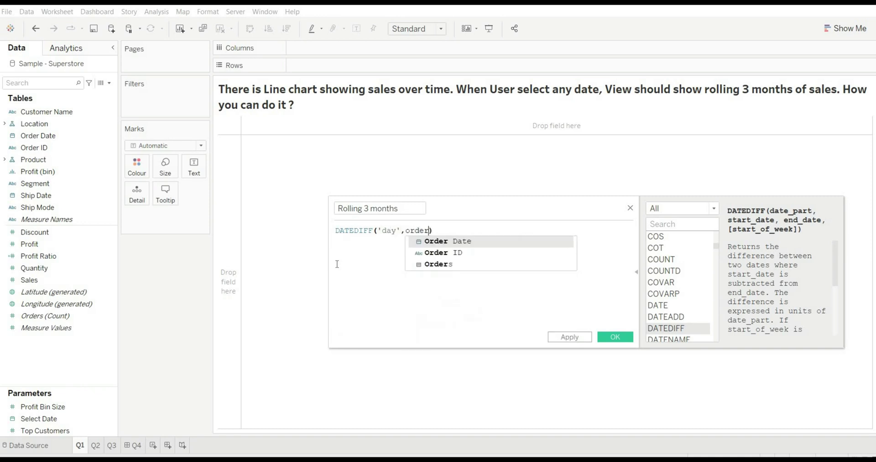
pyautogui.press('Return')
pyautogui.write(',sele')
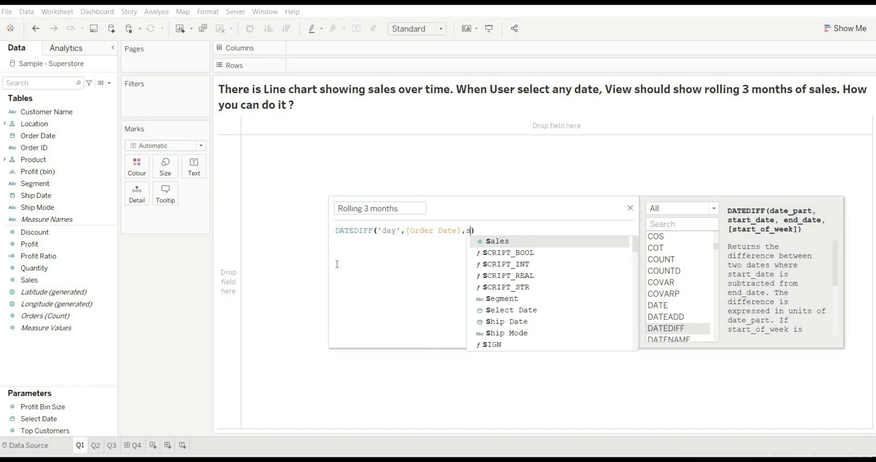
pyautogui.press('Return')
pyautogui.press('Right')
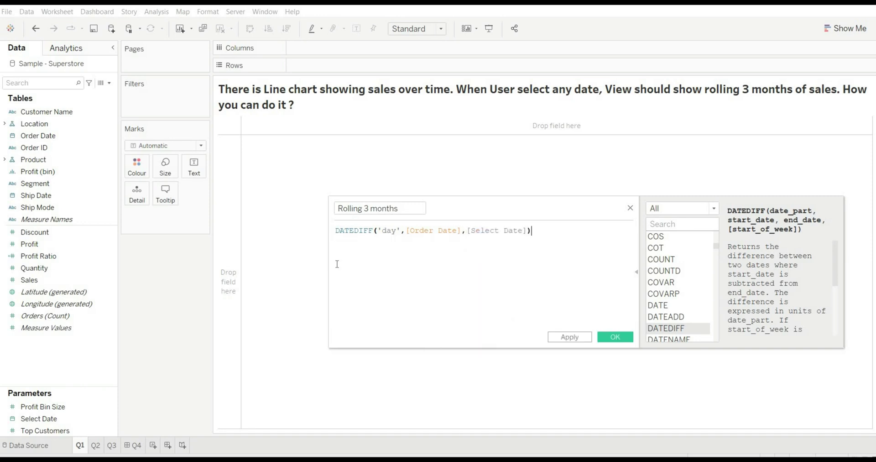
# Complete the formula with <=90 AND [Order Date] < [Select Date] and save the calculated field.
pyautogui.write('<=90 and')
pyautogui.press('Return')
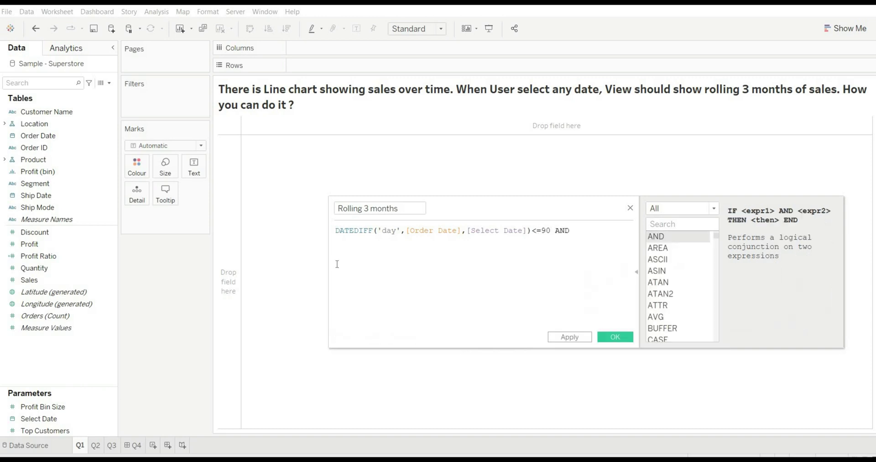
pyautogui.press('Return')
pyautogui.write('ord')
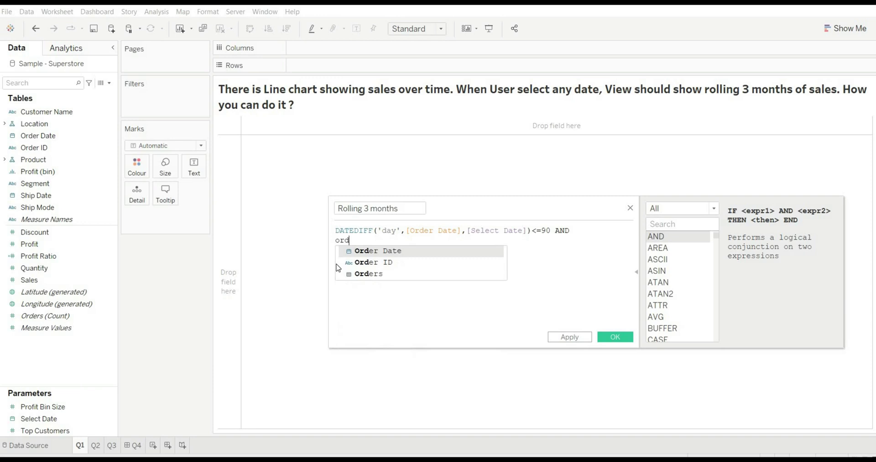
pyautogui.write('er')
pyautogui.press('Return')
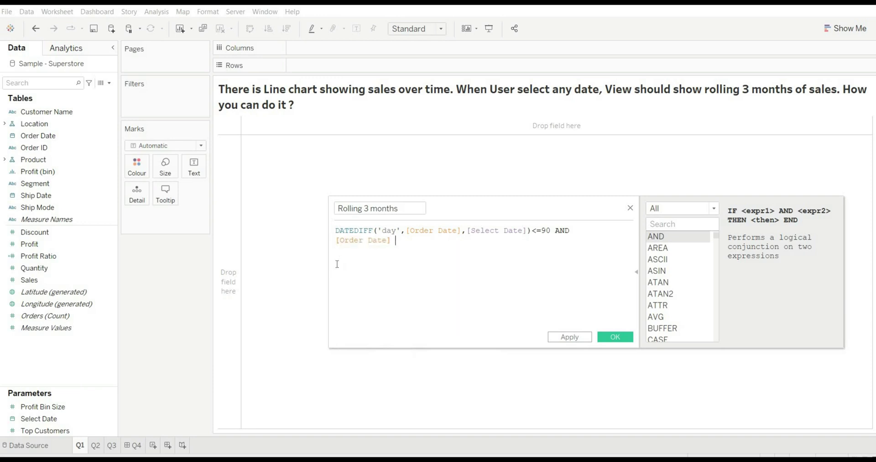
pyautogui.write('< sele')
pyautogui.press('Return')
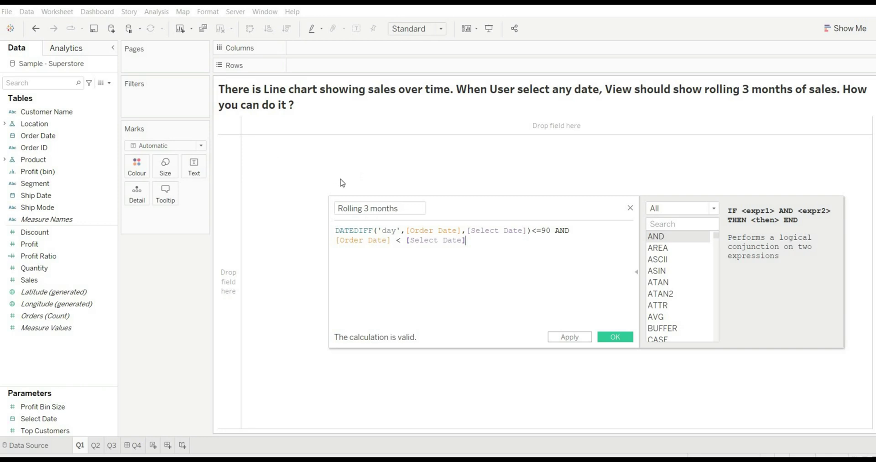
pyautogui.click(615, 337)
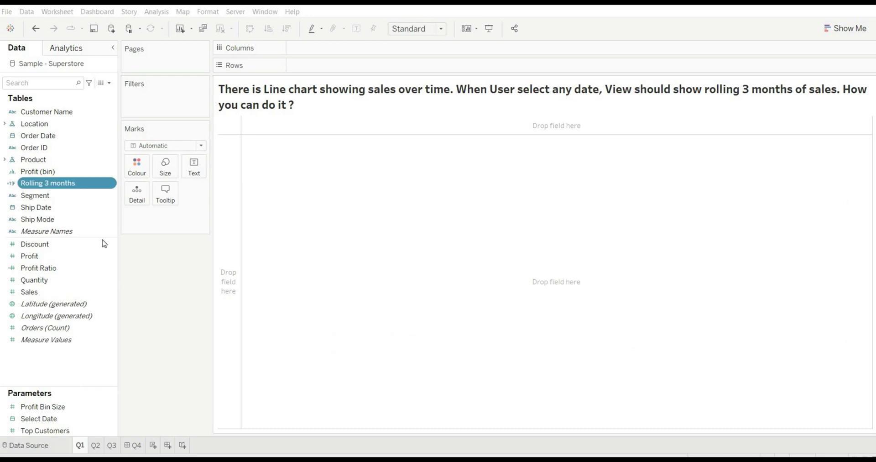
# Add Order Date to the view as rows broken down by year, month and day.
pyautogui.doubleClick(53, 137)
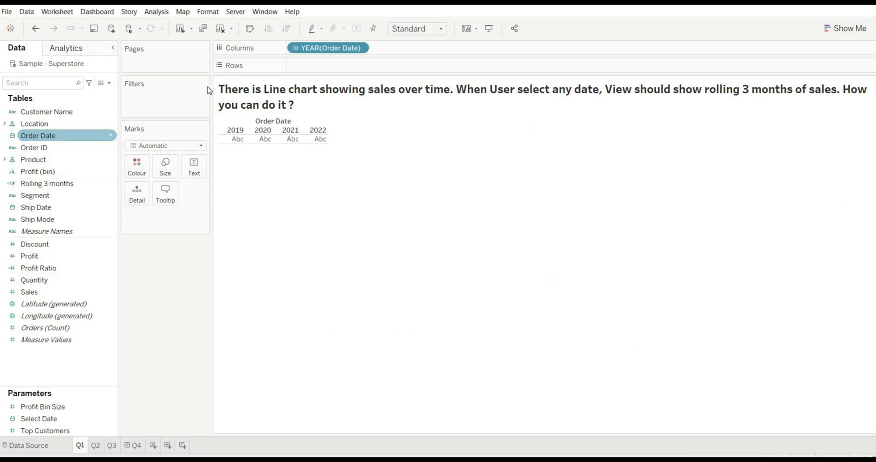
pyautogui.click(250, 30)
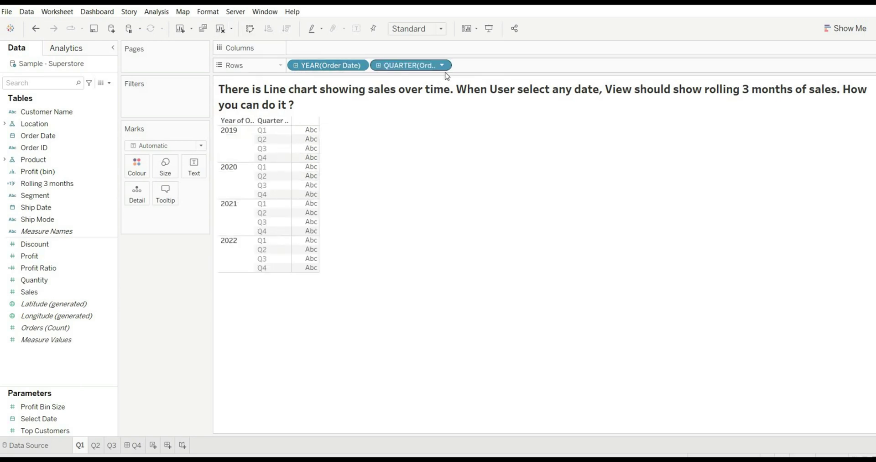
pyautogui.moveTo(428, 65); pyautogui.dragTo(390, 71)
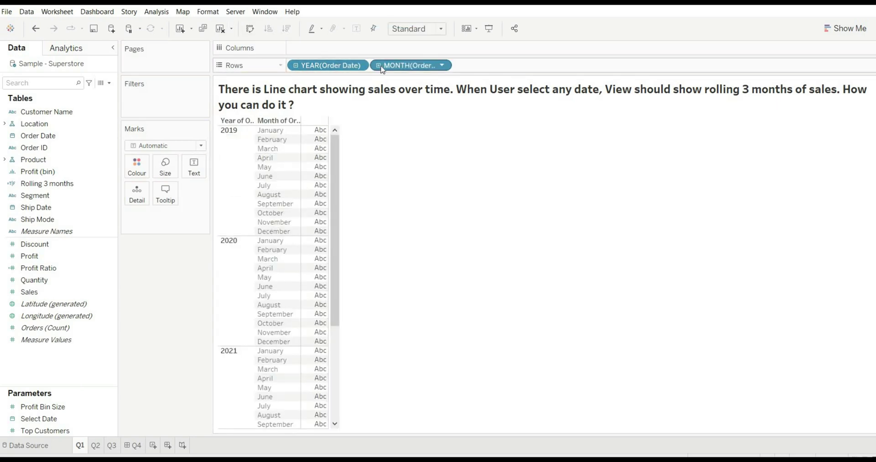
pyautogui.click(379, 65)
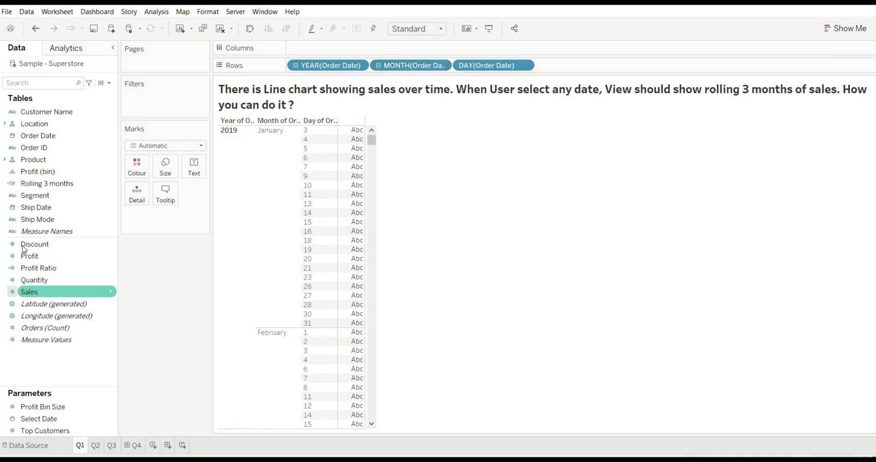
# Filter the view to True for Rolling 3 months and show Sales as the table values.
pyautogui.moveTo(42, 187); pyautogui.dragTo(142, 110)
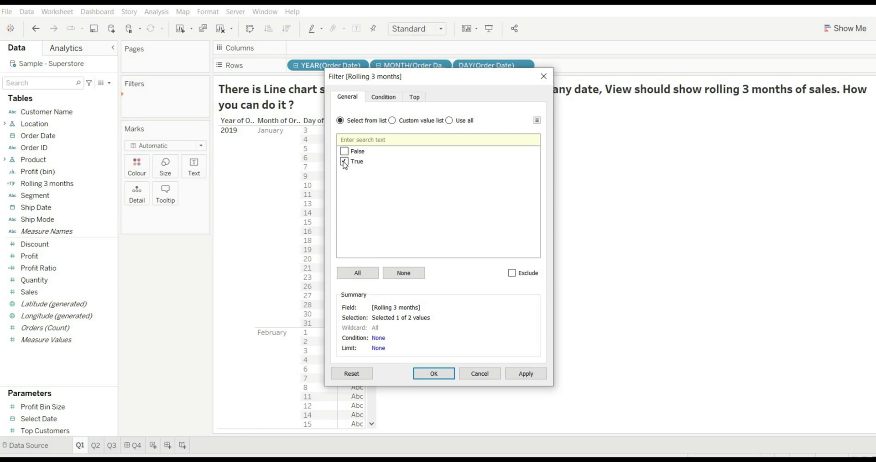
pyautogui.click(434, 373)
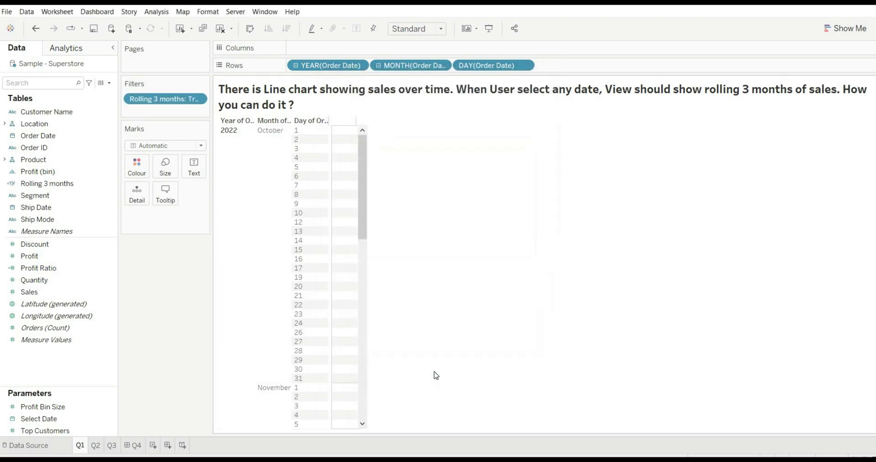
pyautogui.moveTo(29, 293); pyautogui.dragTo(345, 240)
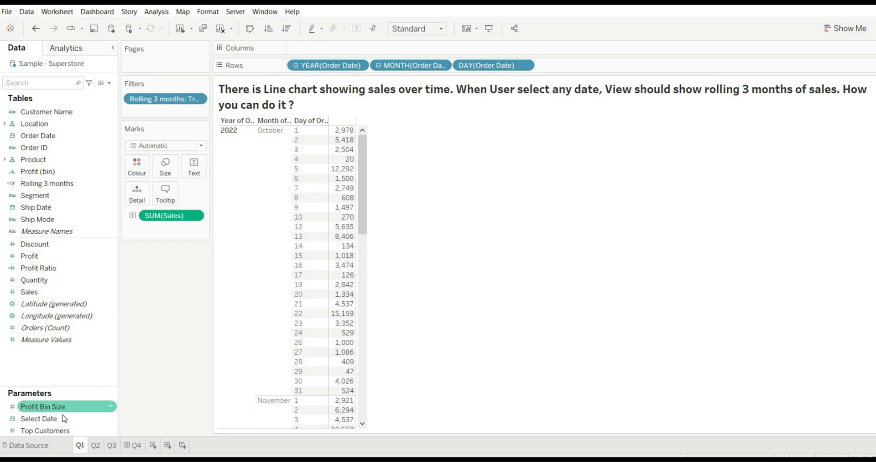
# Show the control of the Select Date parameter beside the view.
pyautogui.click(108, 417)
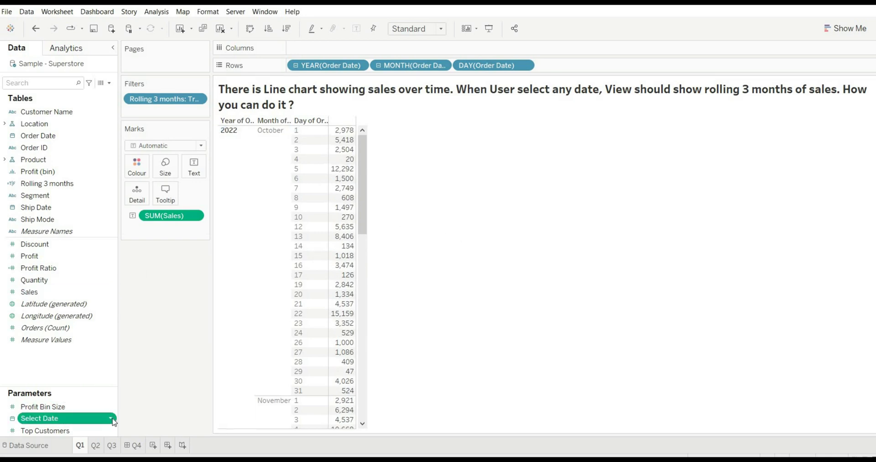
pyautogui.click(113, 419)
pyautogui.click(149, 253)
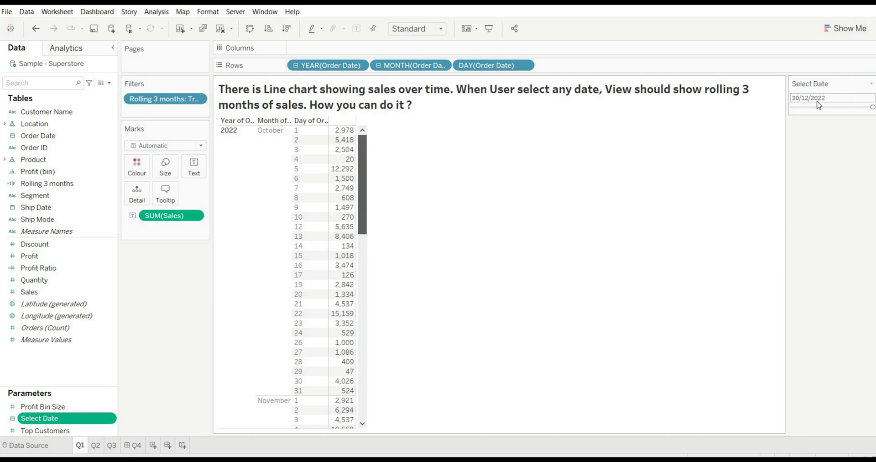
# Examine the daily rows of the filtered table from first to last date against the selected date.
pyautogui.moveTo(363, 201); pyautogui.dragTo(363, 405)
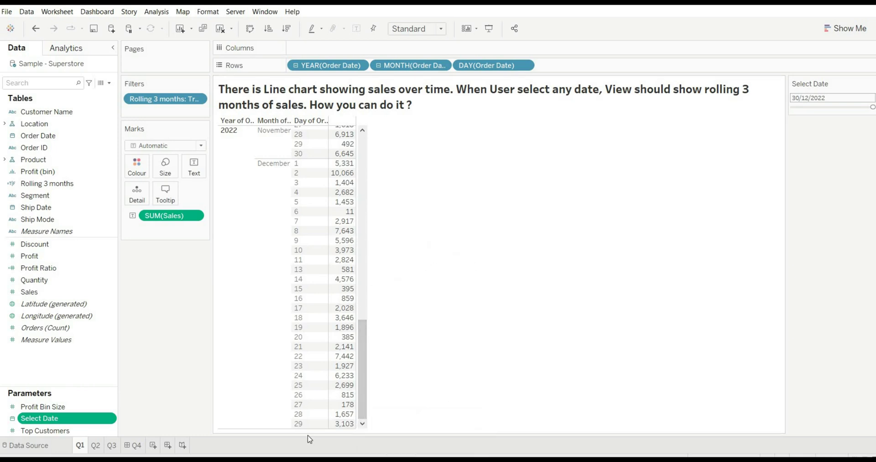
pyautogui.scroll(15, 313, 133)
pyautogui.moveTo(363, 332); pyautogui.dragTo(329, 441)
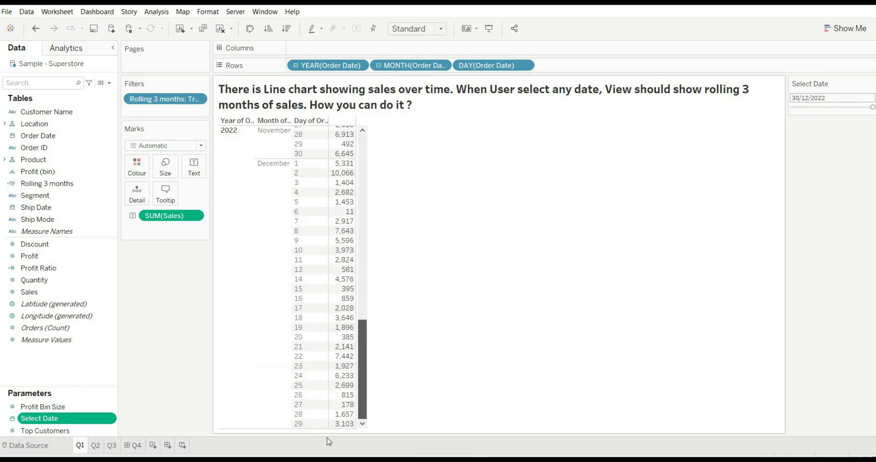
# Switch the Select Date parameter control to type-in mode, set it to 15/12/2022 and check the first listed day.
pyautogui.click(871, 87)
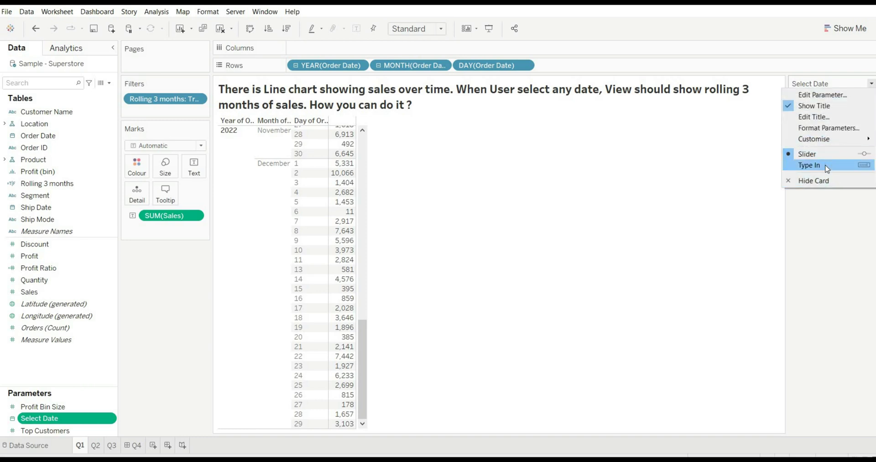
pyautogui.click(821, 164)
pyautogui.click(797, 97)
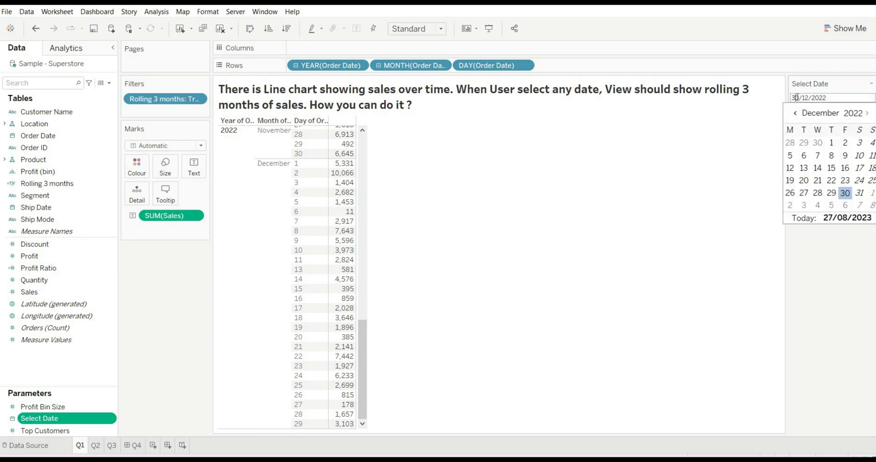
pyautogui.click(831, 168)
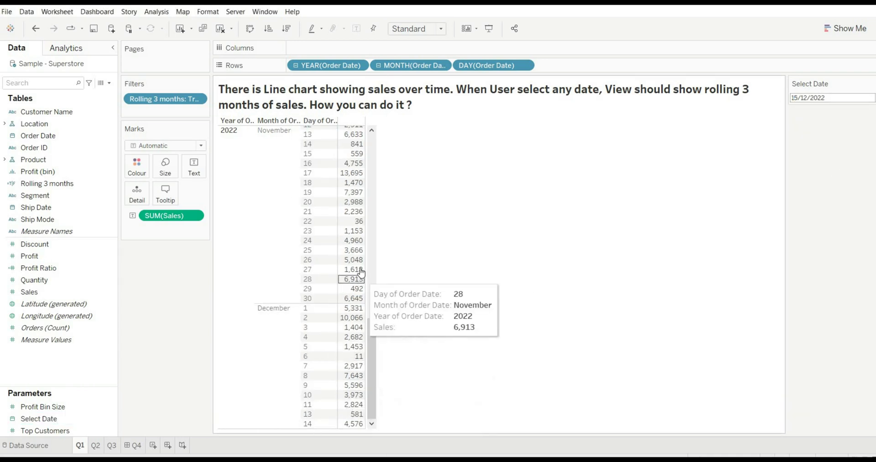
pyautogui.scroll(10, 356, 265)
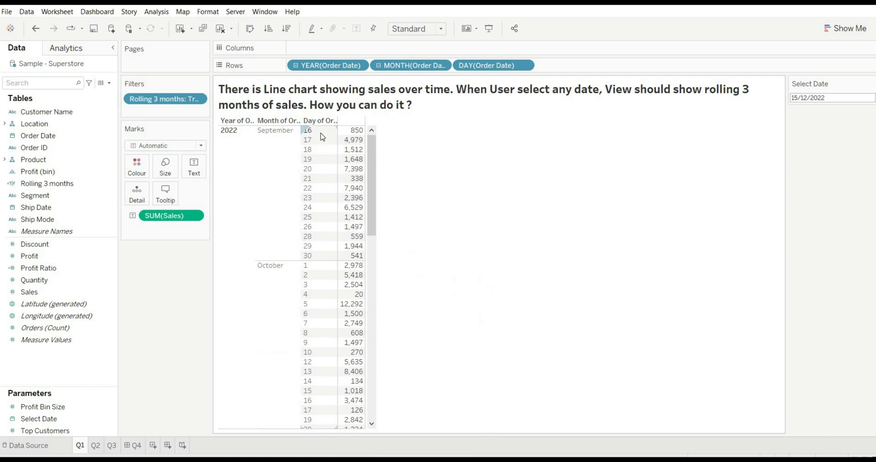
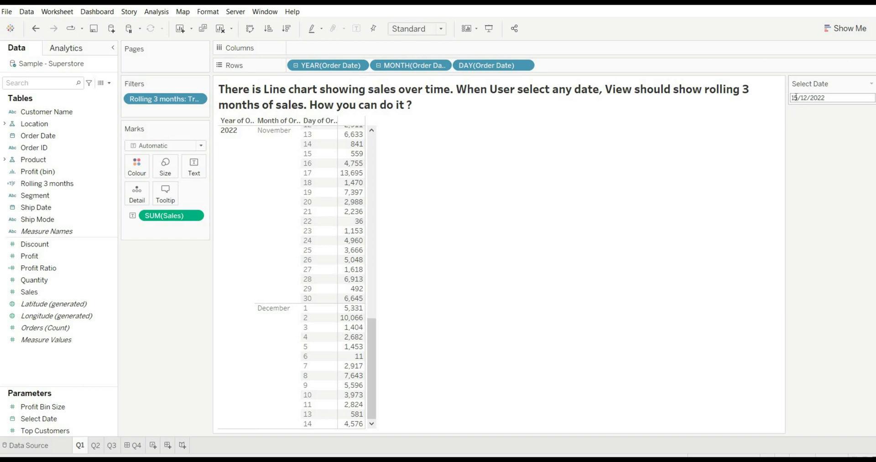
# Set the Select Date parameter to 06/10/2022 and check the first and last days listed in the table.
pyautogui.click(795, 97)
pyautogui.click(796, 114)
pyautogui.click(796, 114)
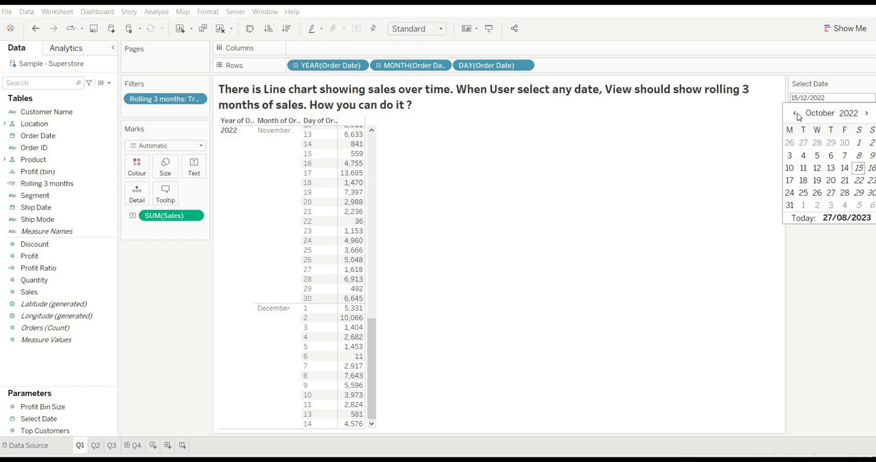
pyautogui.click(833, 158)
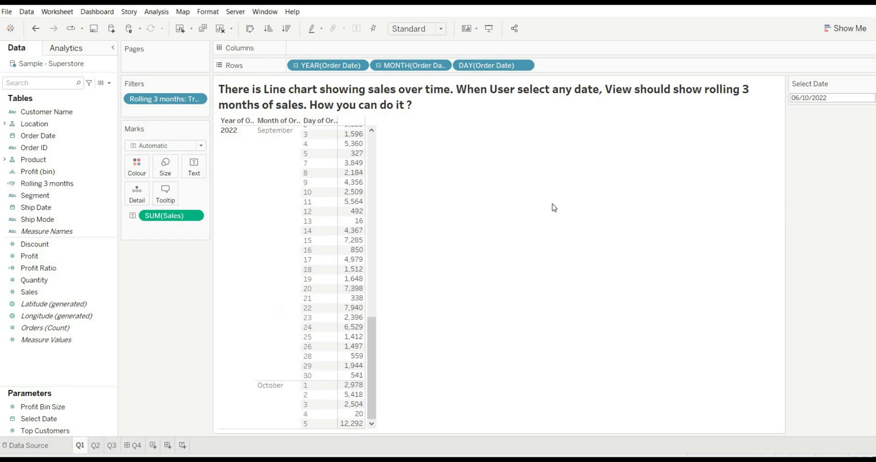
pyautogui.scroll(15, 348, 306)
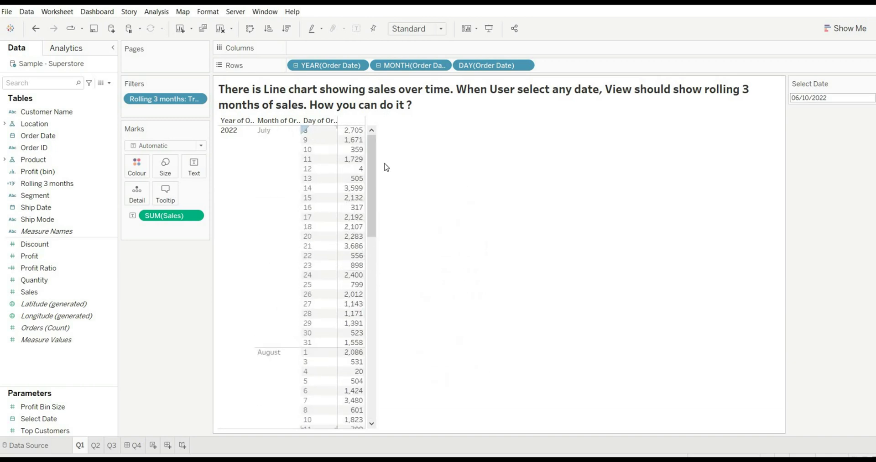
pyautogui.moveTo(375, 182); pyautogui.dragTo(336, 417)
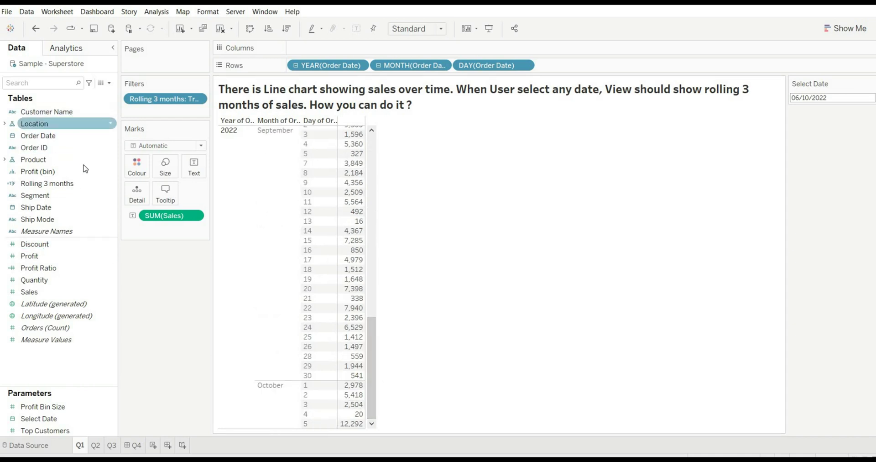
# Comment out the AND [Order Date] < [Select Date] condition in the Rolling 3 months calculation, apply it and examine the table's last rows.
pyautogui.click(111, 183)
pyautogui.click(130, 246)
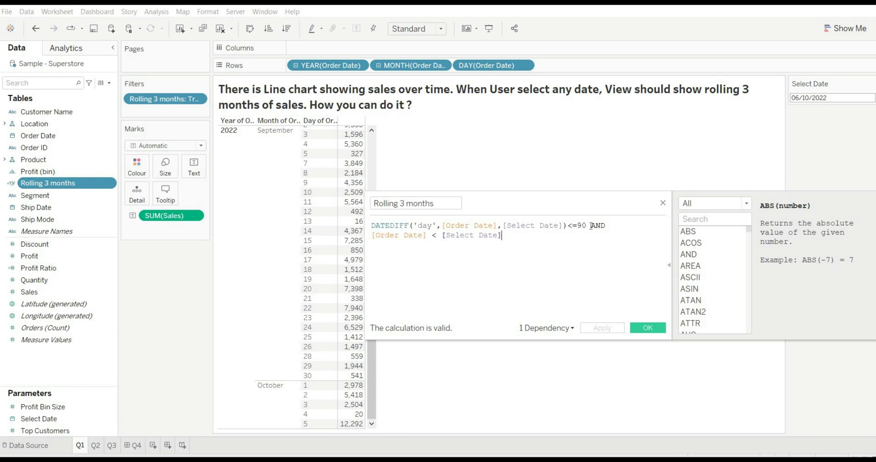
pyautogui.click(591, 225)
pyautogui.write('//')
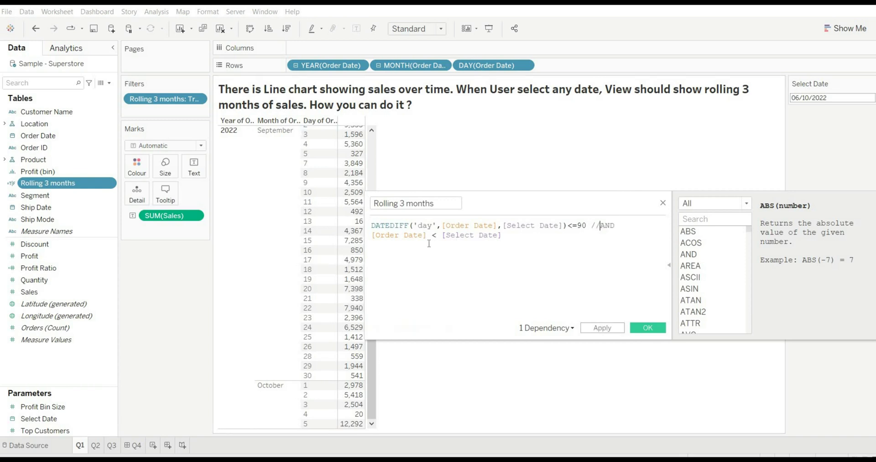
pyautogui.click(372, 235)
pyautogui.write('//')
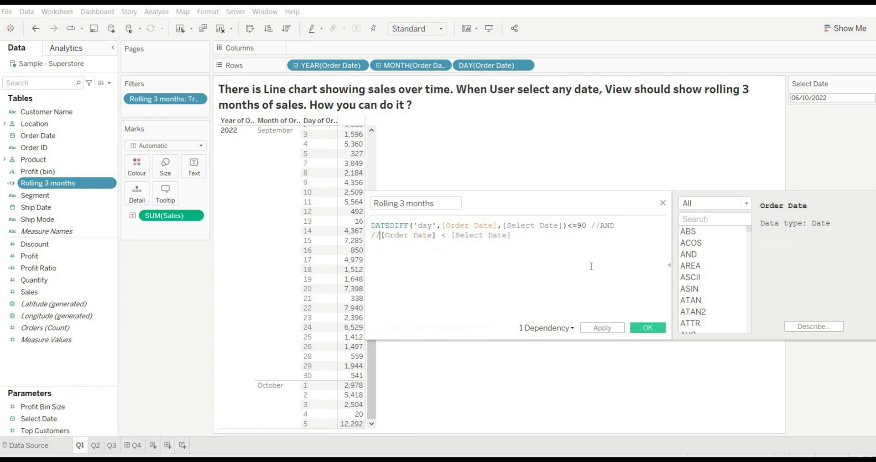
pyautogui.click(601, 328)
pyautogui.click(602, 328)
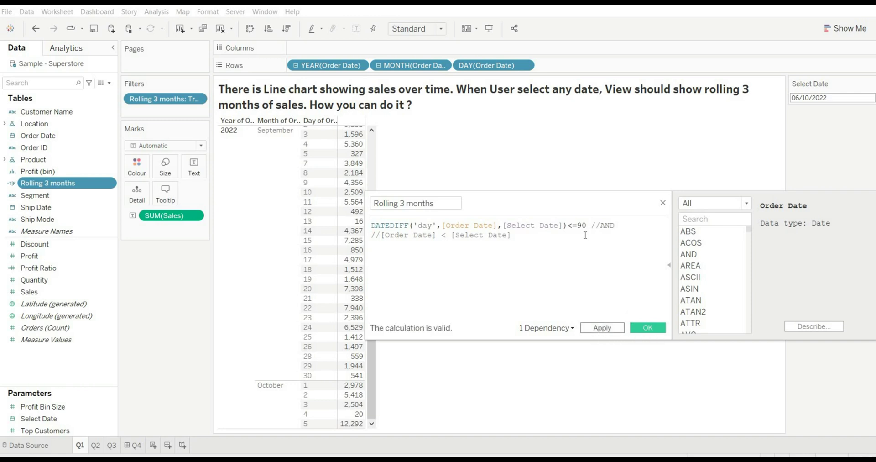
pyautogui.moveTo(551, 210); pyautogui.dragTo(631, 221)
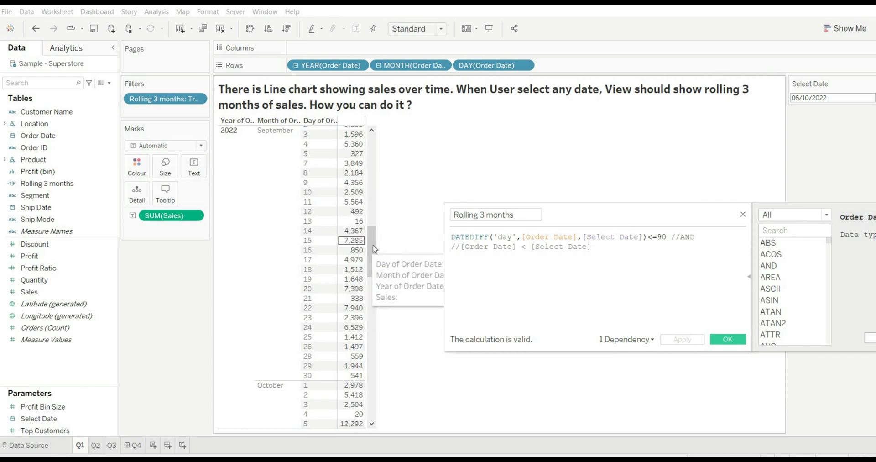
pyautogui.scroll(-10, 373, 259)
pyautogui.scroll(-6, 373, 260)
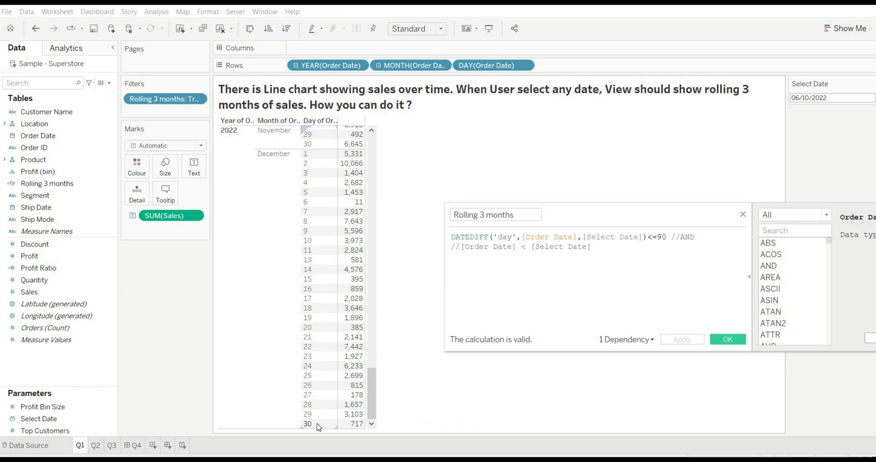
# Reinstate the AND [Order Date] < [Select Date] condition in the Rolling 3 months calculation and save it.
pyautogui.click(680, 237)
pyautogui.press('BackSpace')
pyautogui.press('BackSpace')
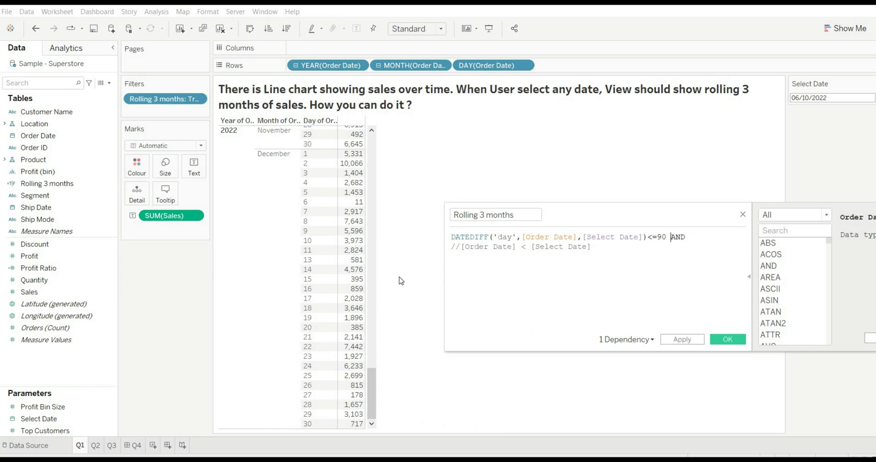
pyautogui.click(461, 247)
pyautogui.press('BackSpace')
pyautogui.press('BackSpace')
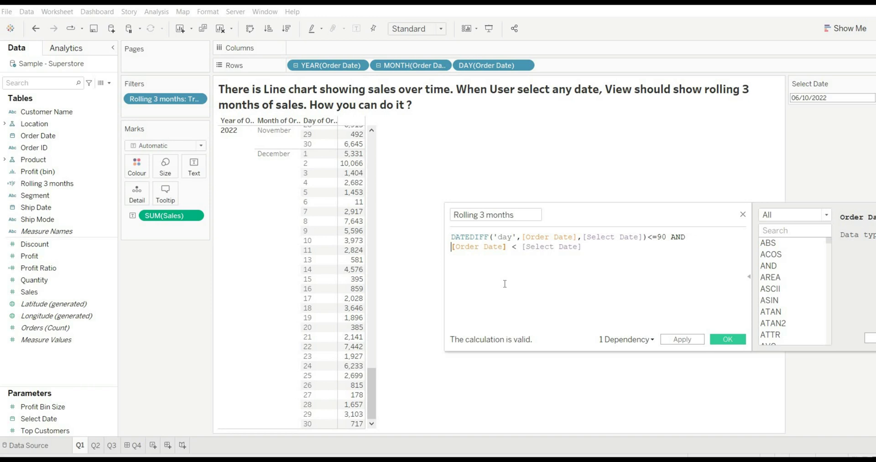
pyautogui.click(726, 339)
# Turn the daily table into a line chart with continuous month of Order Date as columns and Sales as rows.
pyautogui.moveTo(169, 215); pyautogui.dragTo(206, 272)
pyautogui.moveTo(409, 71); pyautogui.dragTo(184, 292)
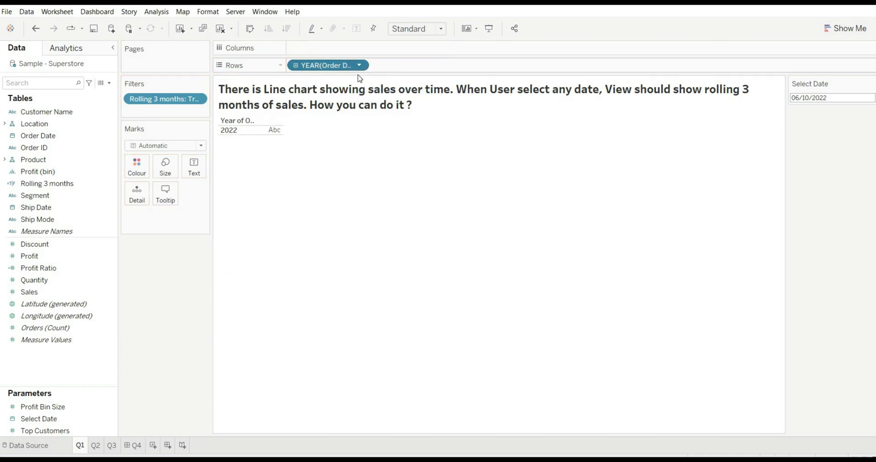
pyautogui.click(359, 66)
pyautogui.click(339, 305)
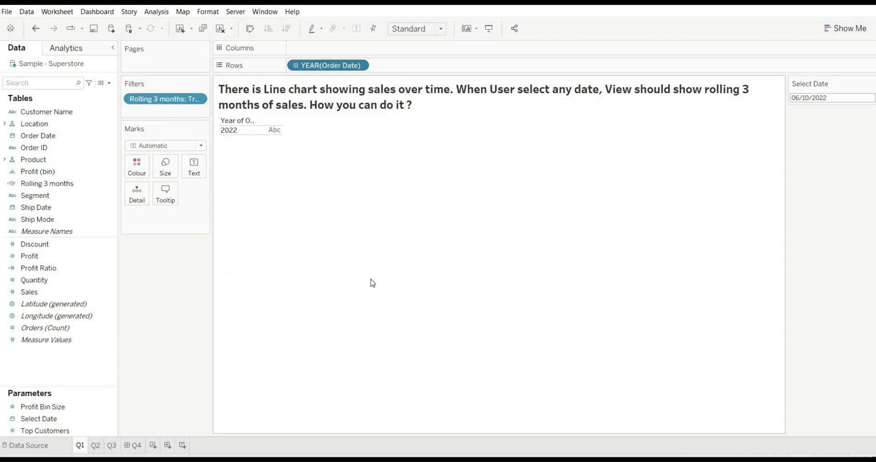
pyautogui.moveTo(321, 65); pyautogui.dragTo(322, 50)
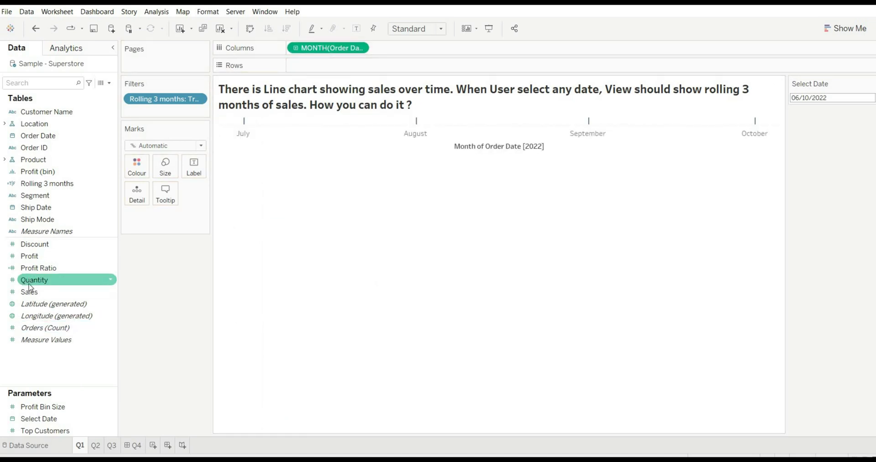
pyautogui.moveTo(29, 291); pyautogui.dragTo(319, 67)
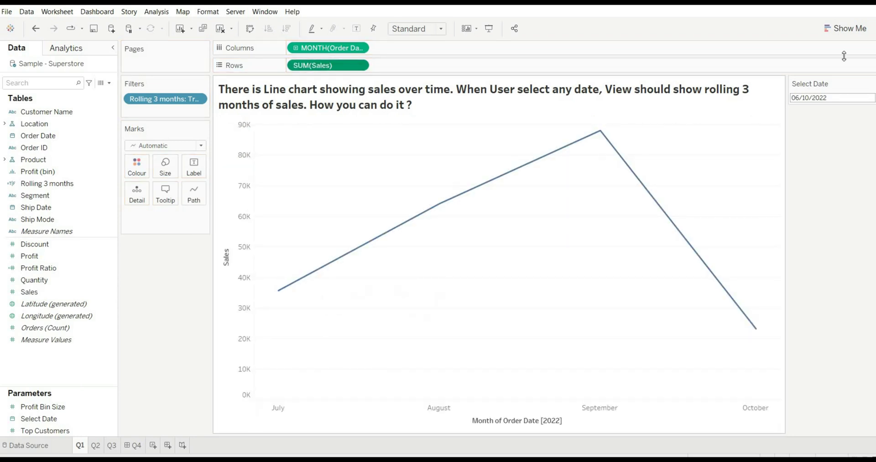
# Test the line chart by setting the Select Date parameter to 12/10/2022 and to 03/08/2022.
pyautogui.click(839, 99)
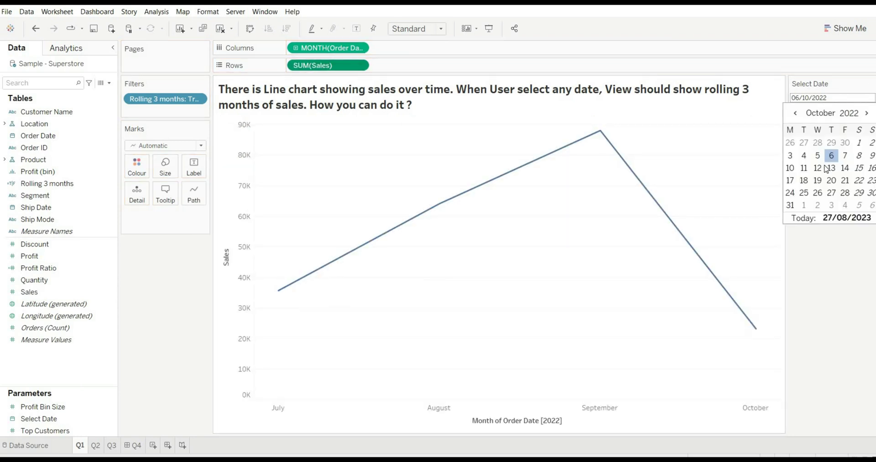
pyautogui.click(817, 168)
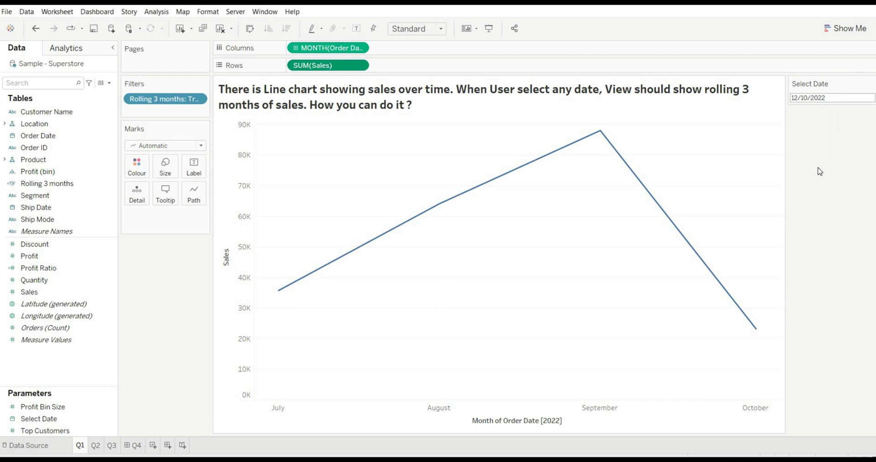
pyautogui.click(809, 97)
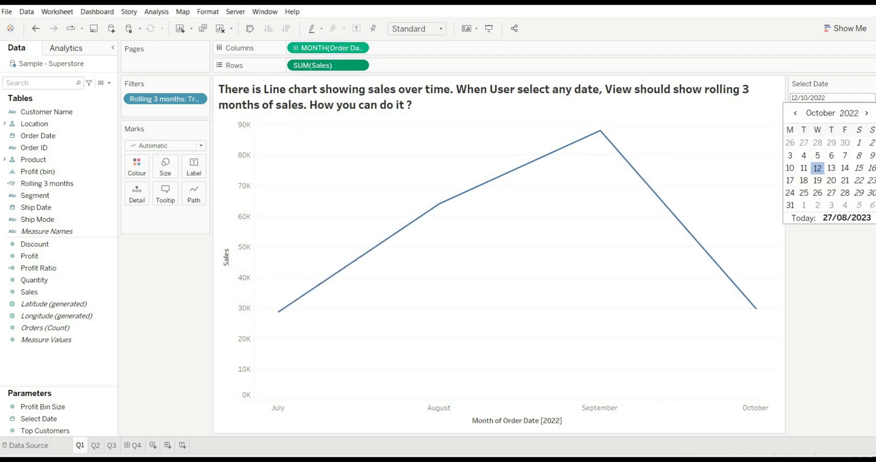
pyautogui.click(796, 112)
pyautogui.click(796, 113)
pyautogui.click(819, 156)
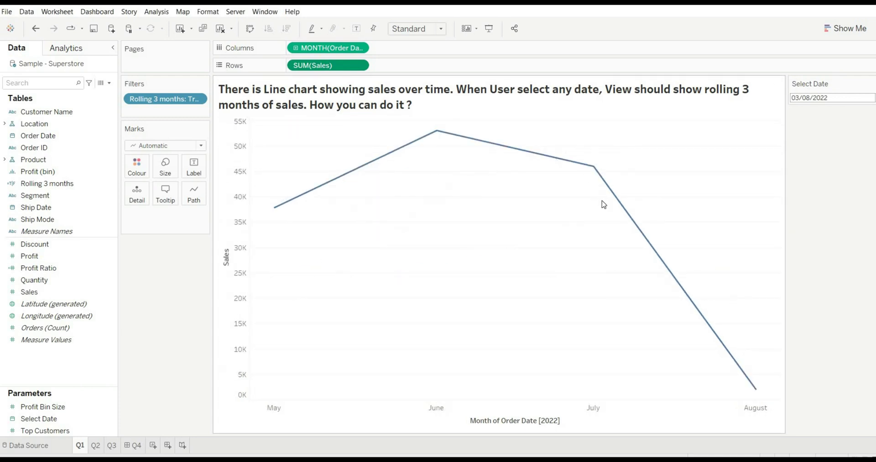
pyautogui.moveTo(741, 377)
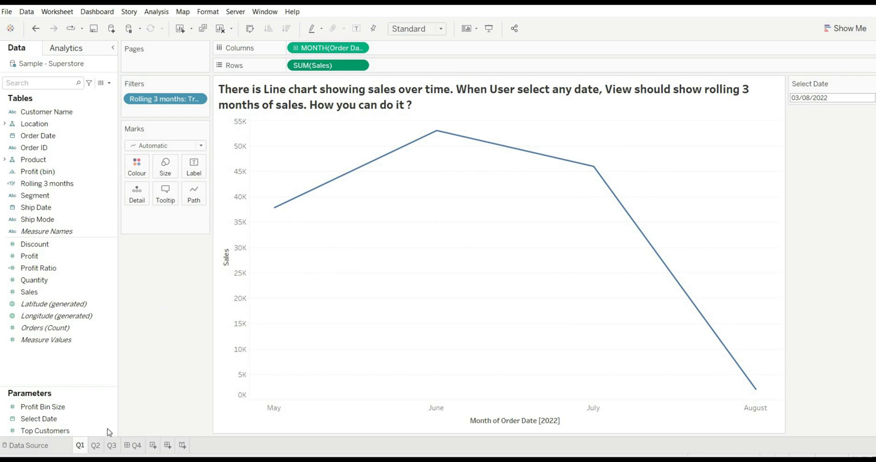
# On sheet Q2, add Ship Mode to the rows, try to place Sales ahead of it, and place Sales after it.
pyautogui.click(96, 445)
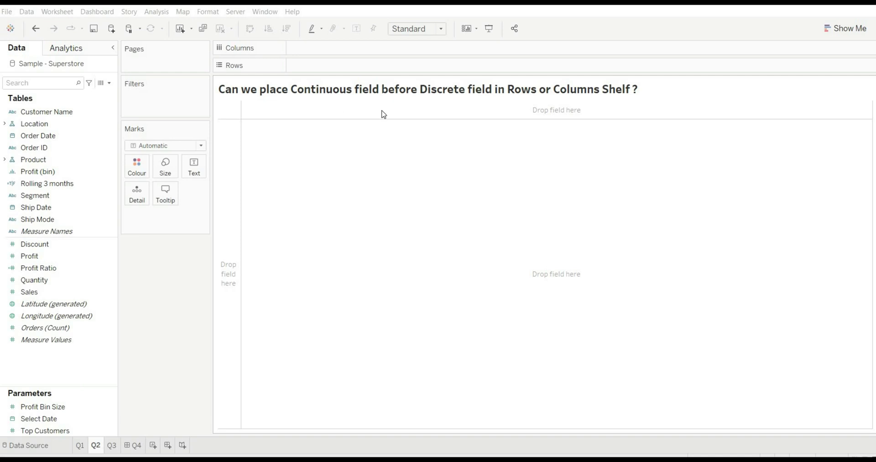
pyautogui.click(50, 135)
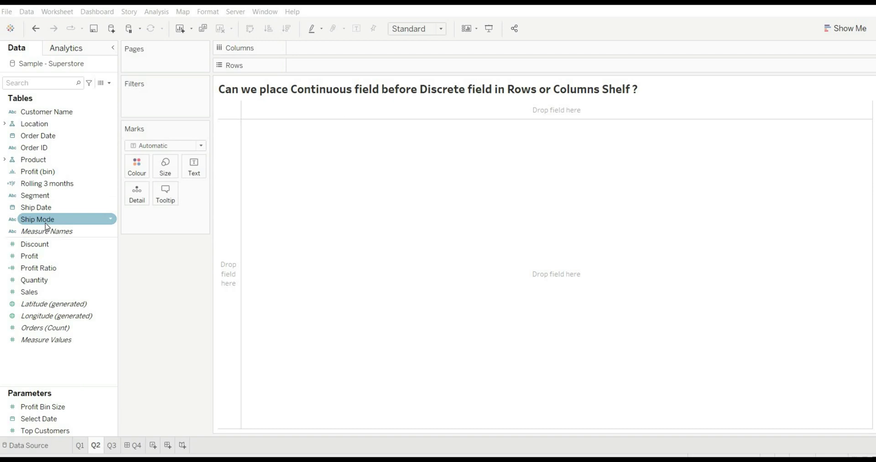
pyautogui.click(37, 248)
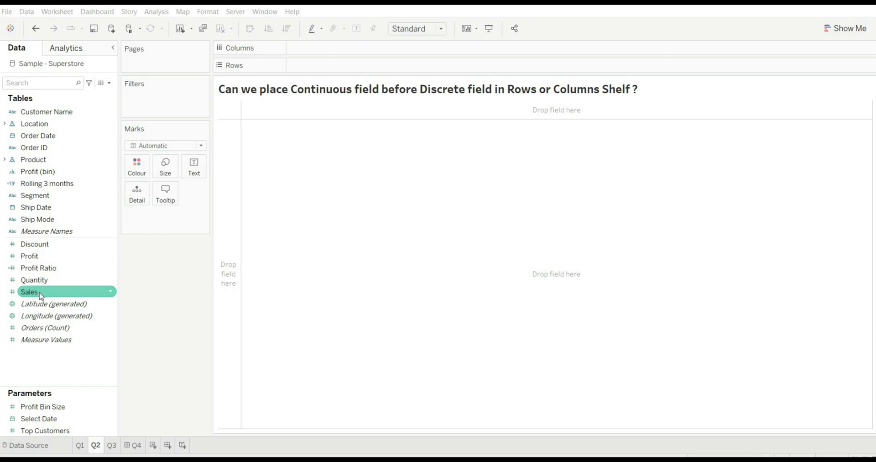
pyautogui.doubleClick(59, 219)
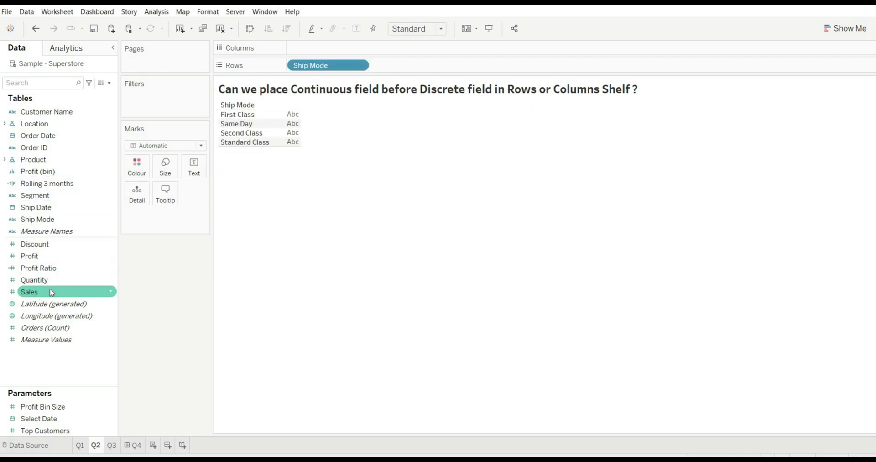
pyautogui.moveTo(50, 289); pyautogui.dragTo(288, 66)
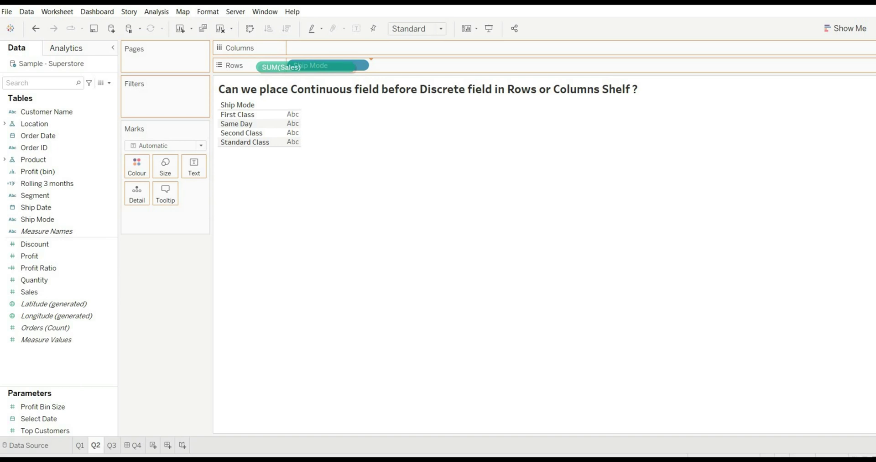
pyautogui.moveTo(289, 66); pyautogui.dragTo(378, 69)
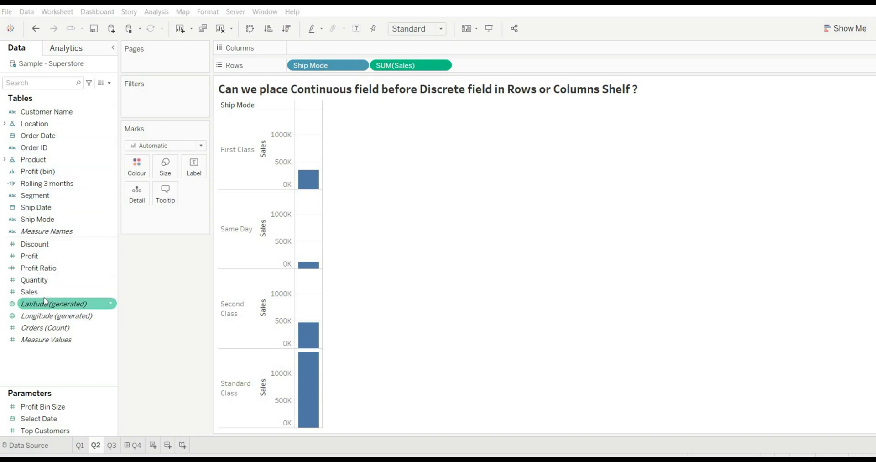
# On sheet Q3, add Customer Name to the view as rows.
pyautogui.click(112, 445)
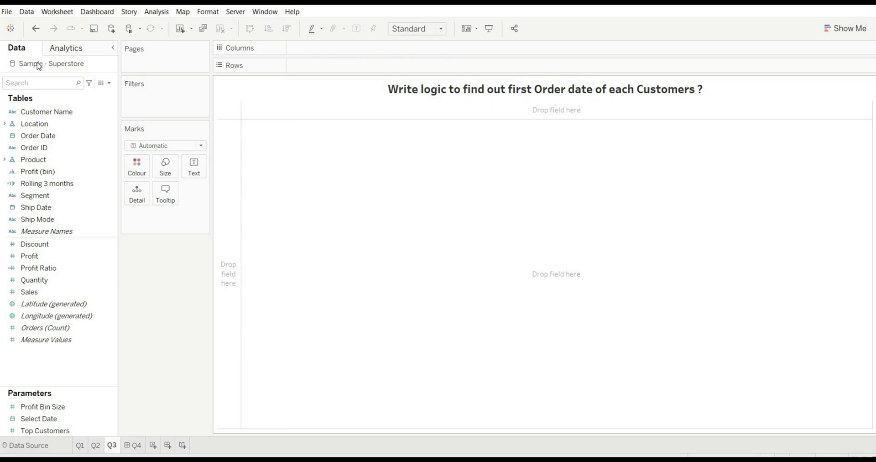
pyautogui.click(37, 113)
pyautogui.doubleClick(38, 112)
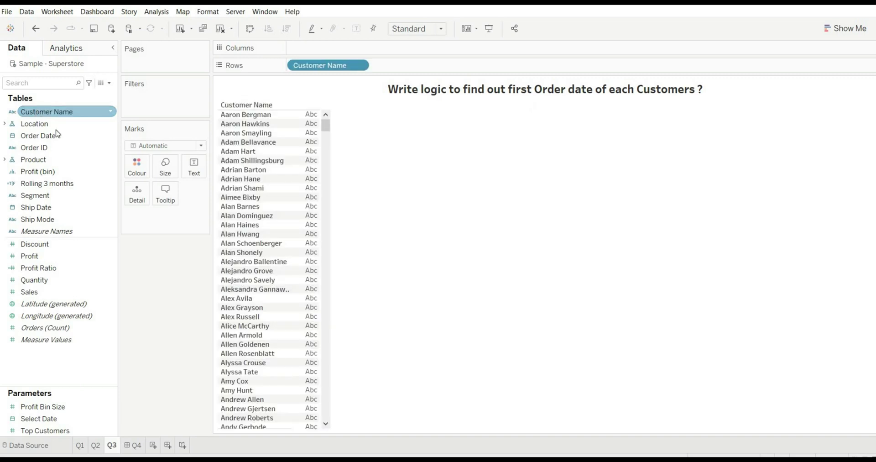
pyautogui.click(69, 148)
pyautogui.click(96, 159)
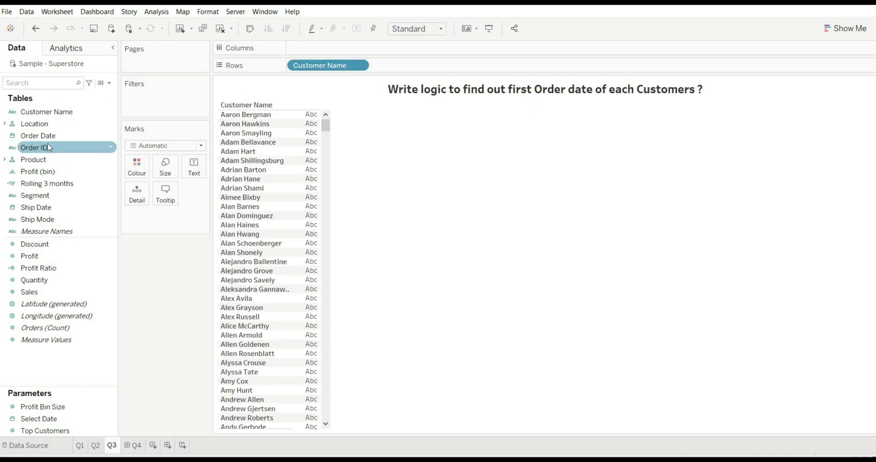
# Add Order Date to the rows after Customer Name and show it as discrete exact dates.
pyautogui.moveTo(98, 133); pyautogui.dragTo(411, 72)
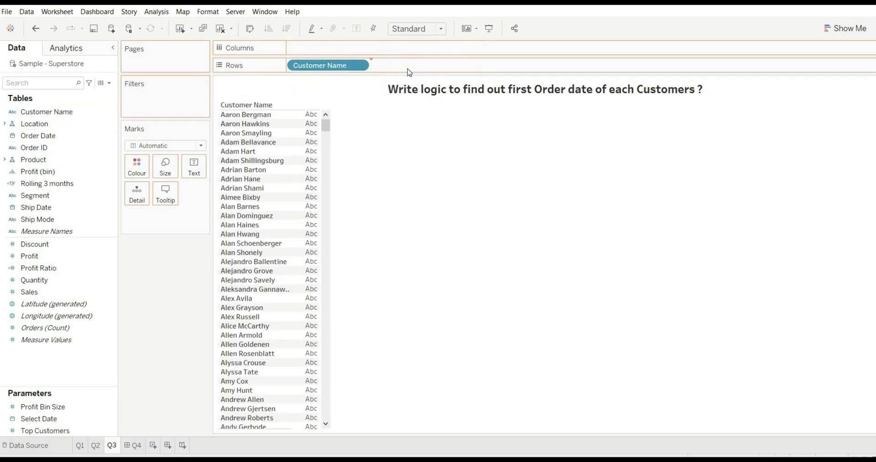
pyautogui.click(442, 66)
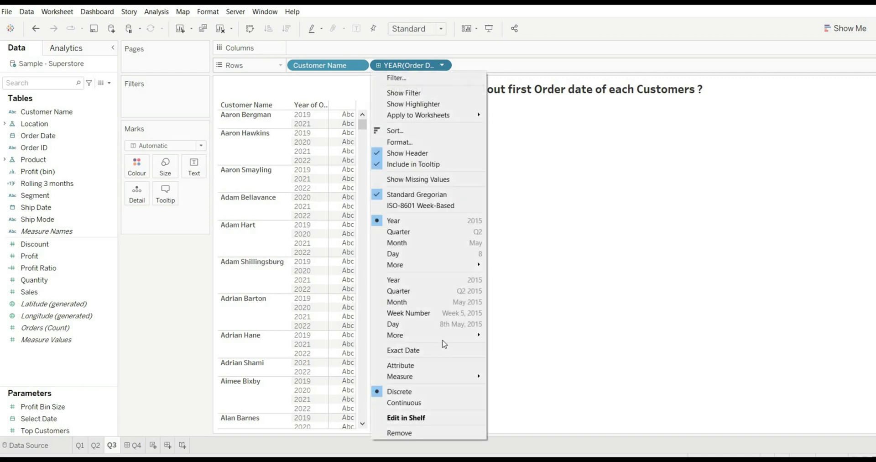
pyautogui.press('Escape')
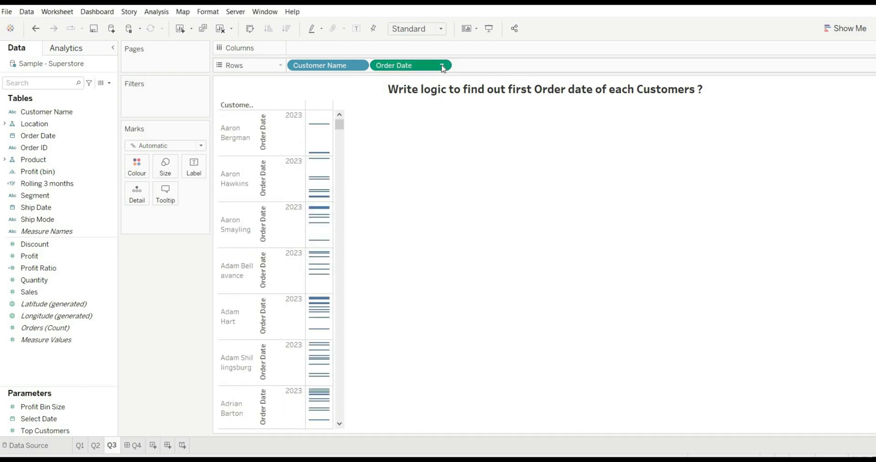
pyautogui.click(441, 66)
pyautogui.click(397, 379)
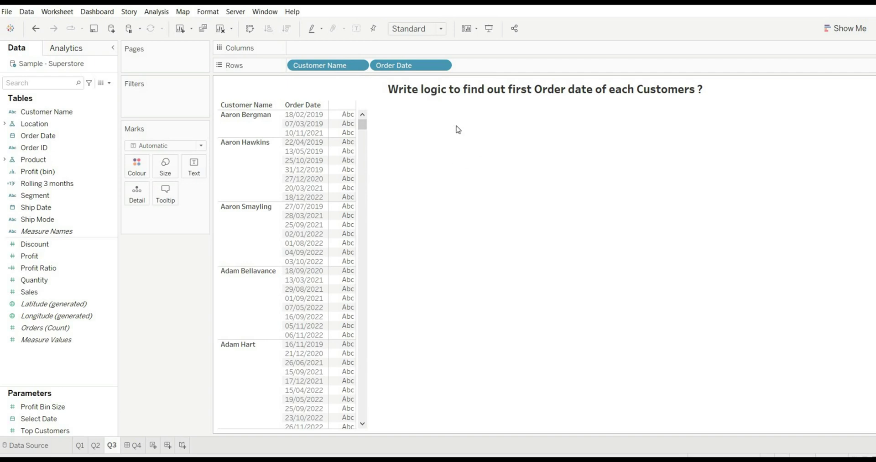
pyautogui.click(259, 117)
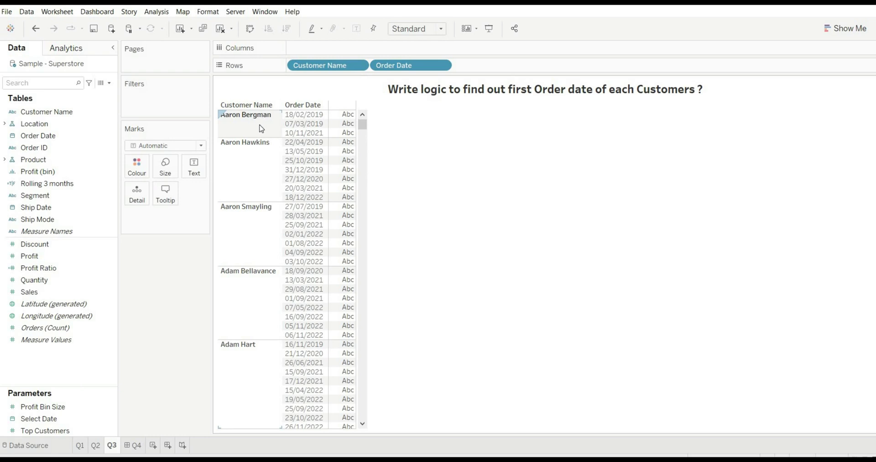
pyautogui.click(293, 118)
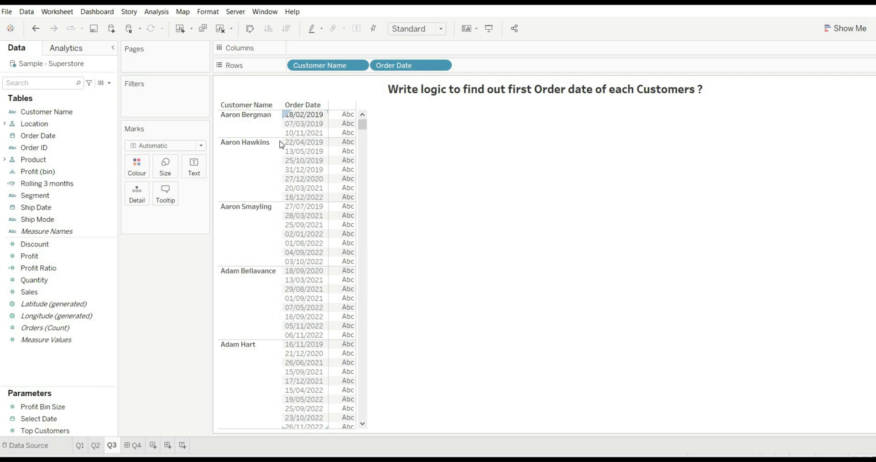
pyautogui.click(241, 152)
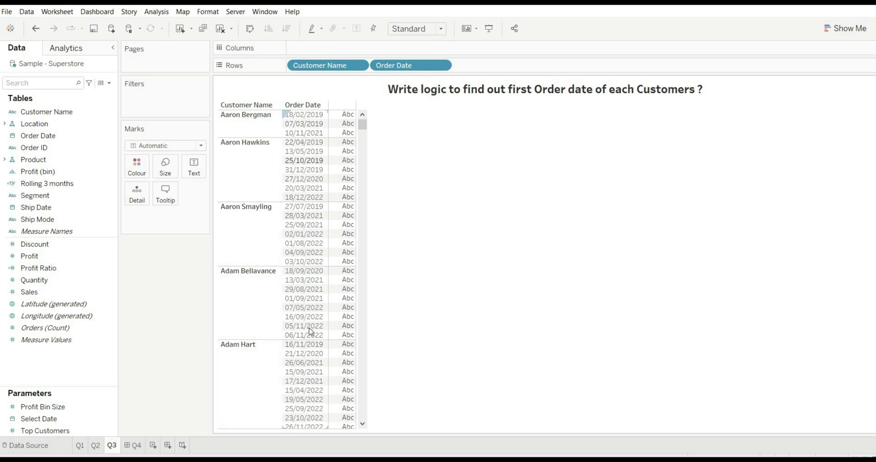
# Create a calculated field named First Order Date.
pyautogui.click(103, 111)
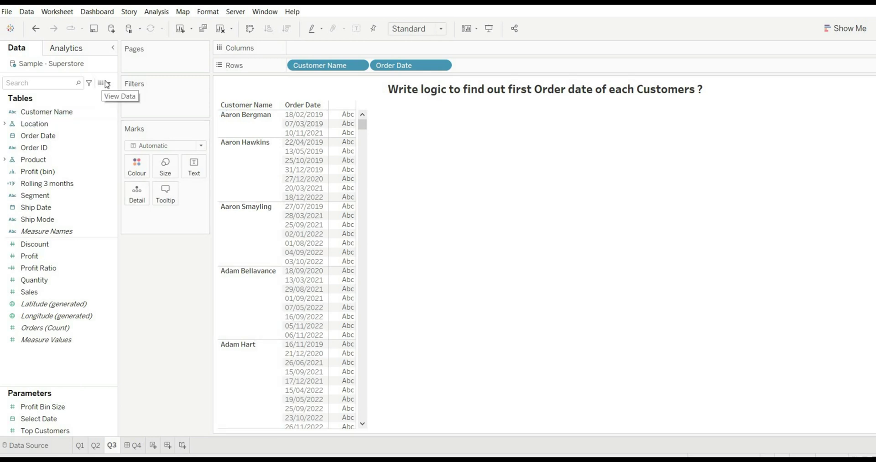
pyautogui.click(109, 83)
pyautogui.click(51, 92)
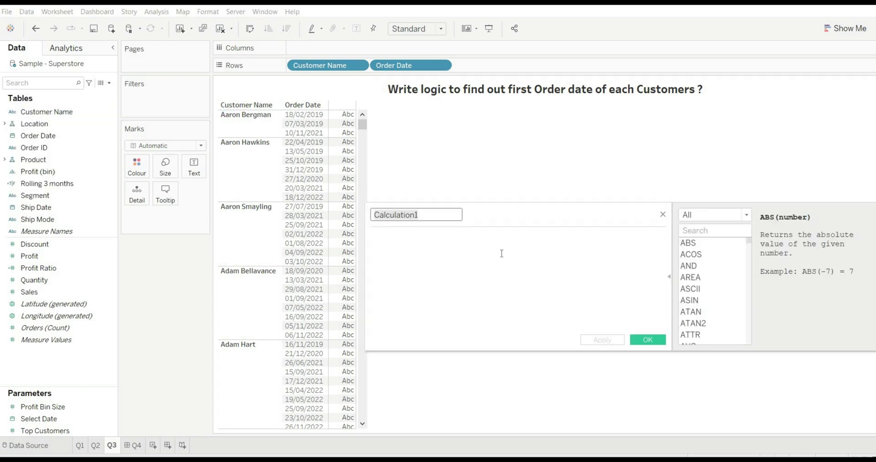
pyautogui.press('BackSpace')
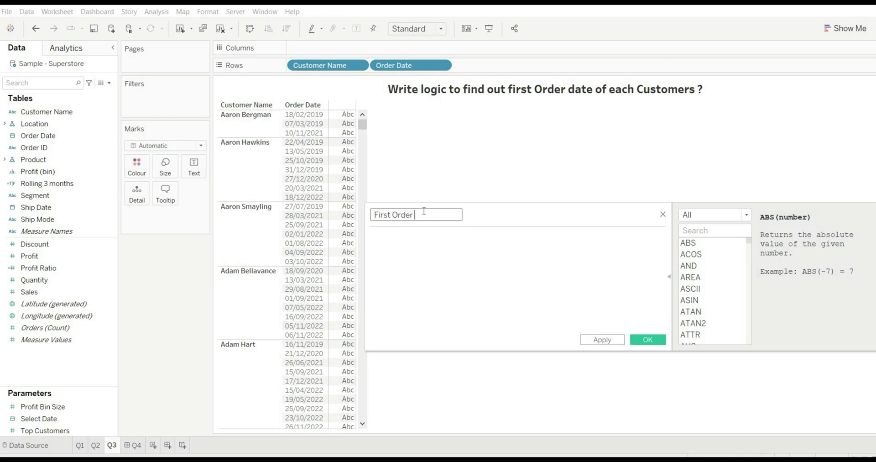
pyautogui.click(422, 237)
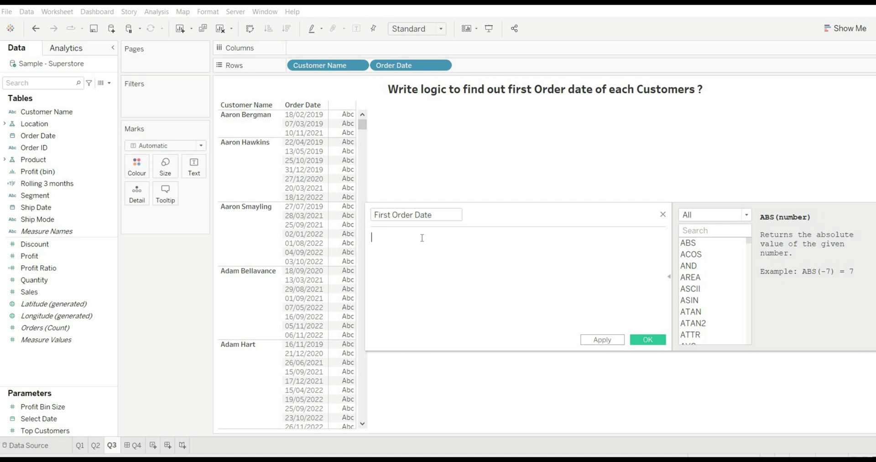
# Define the calculation as { FIXED [Customer Name] : MIN([Order Date])} and save it.
pyautogui.write('fixe')
pyautogui.press('Return')
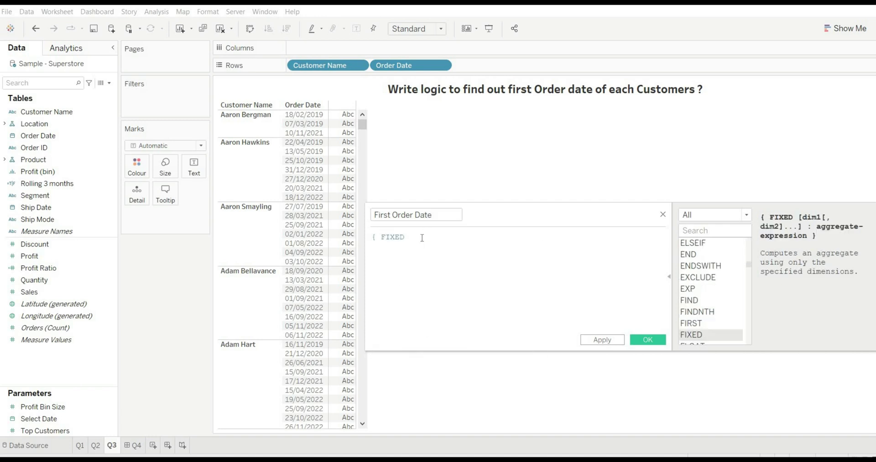
pyautogui.write('cust')
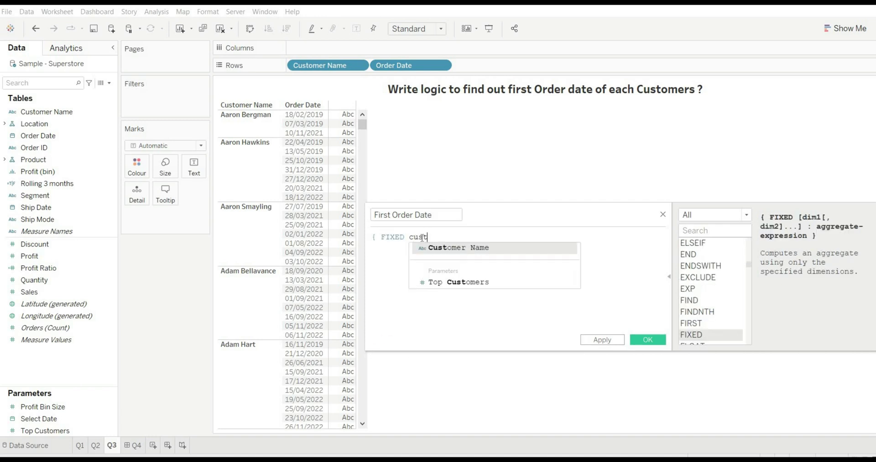
pyautogui.press('Return')
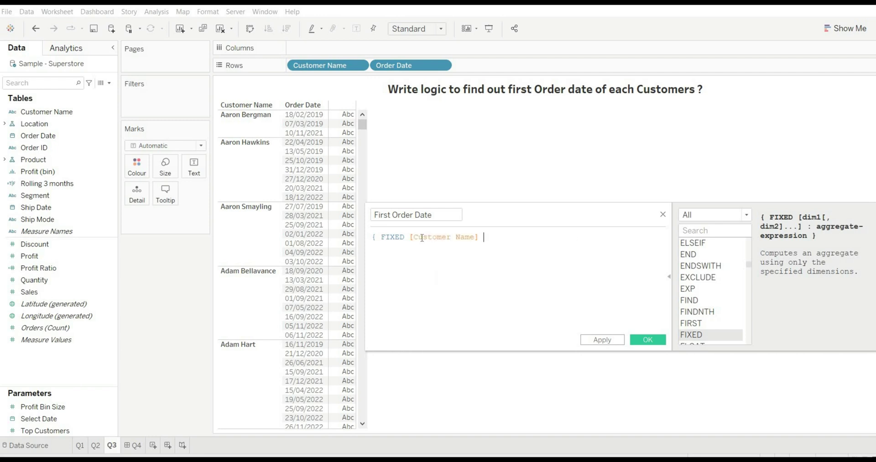
pyautogui.write(': min')
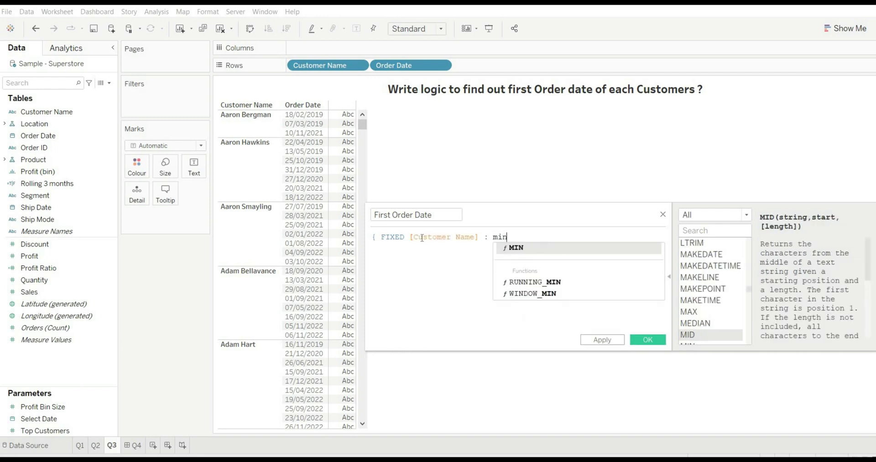
pyautogui.press('Return')
pyautogui.write('order')
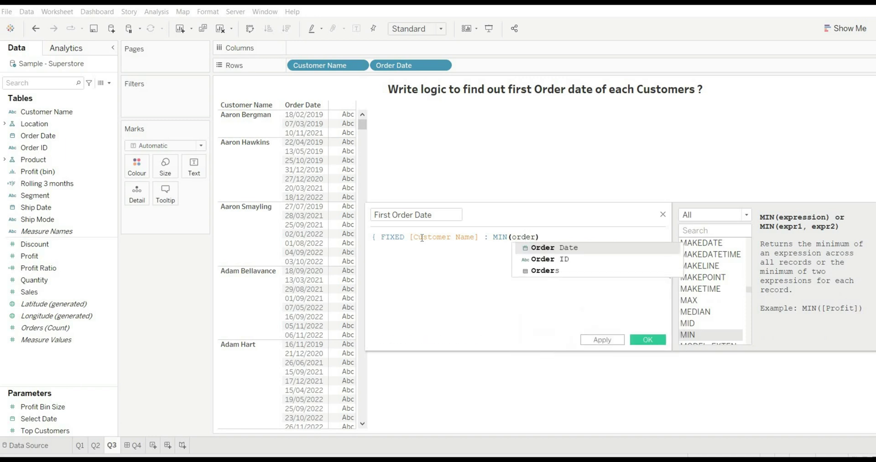
pyautogui.press('Return')
pyautogui.press('Right')
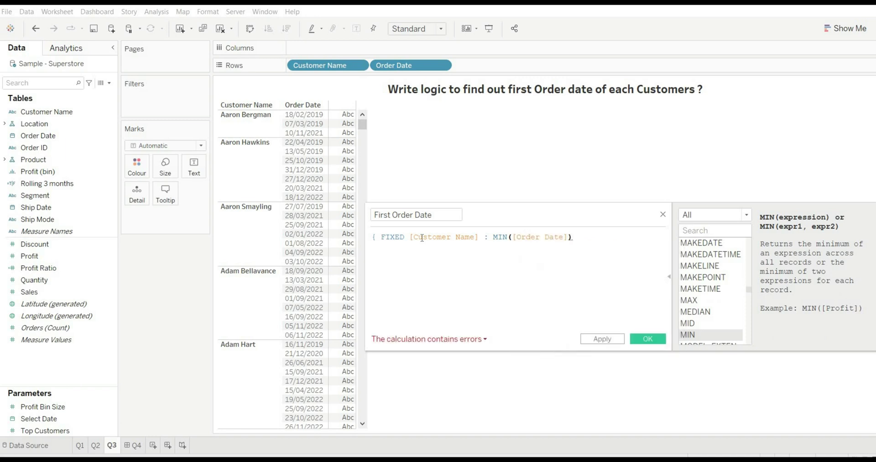
pyautogui.write('}')
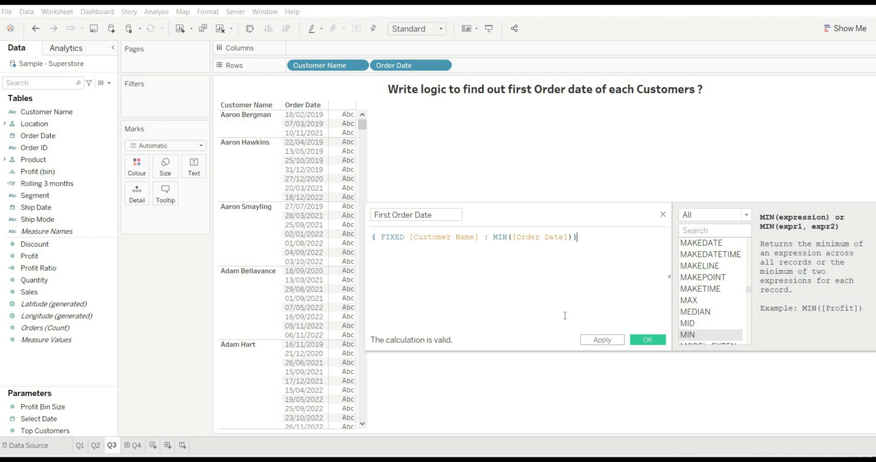
pyautogui.click(640, 339)
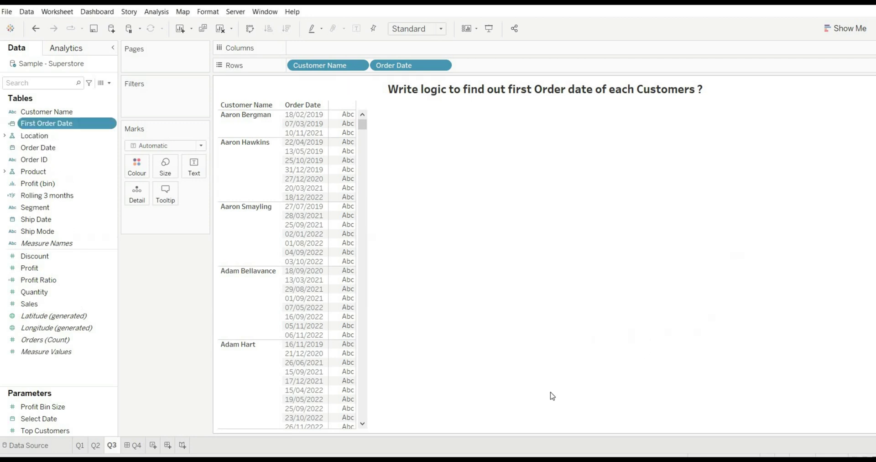
# Add First Order Date to the rows as a discrete exact date, placed between Customer Name and Order Date.
pyautogui.moveTo(46, 123); pyautogui.dragTo(373, 84)
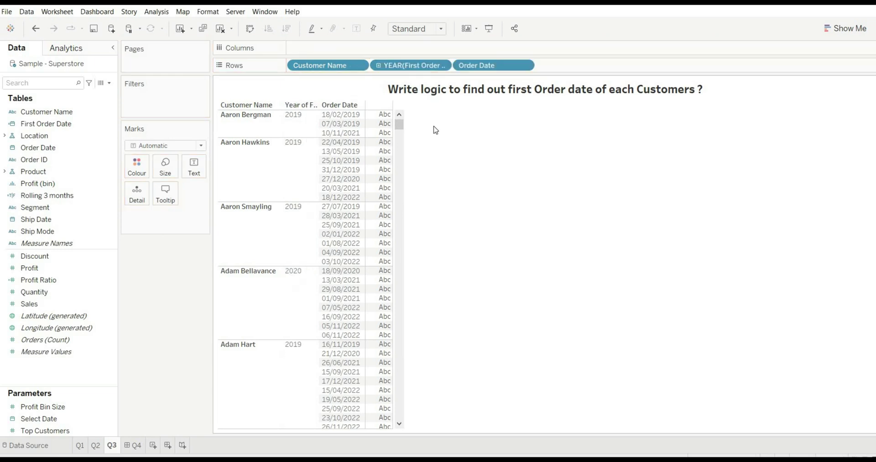
pyautogui.click(442, 69)
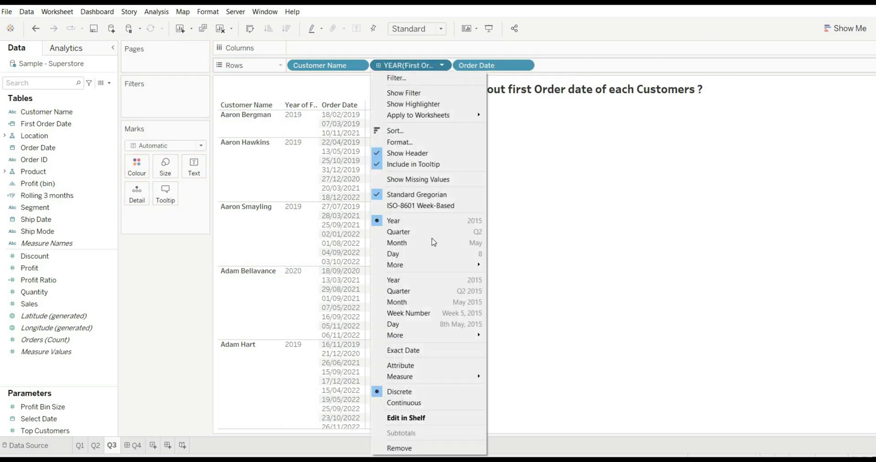
pyautogui.click(413, 352)
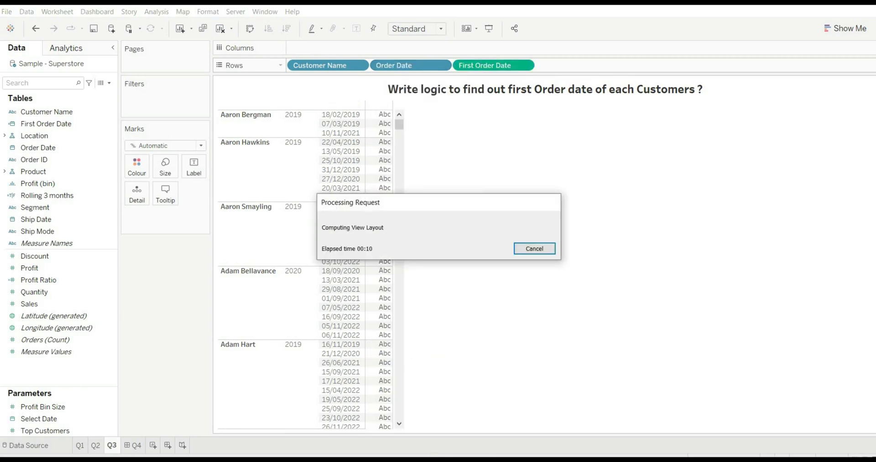
pyautogui.click(524, 65)
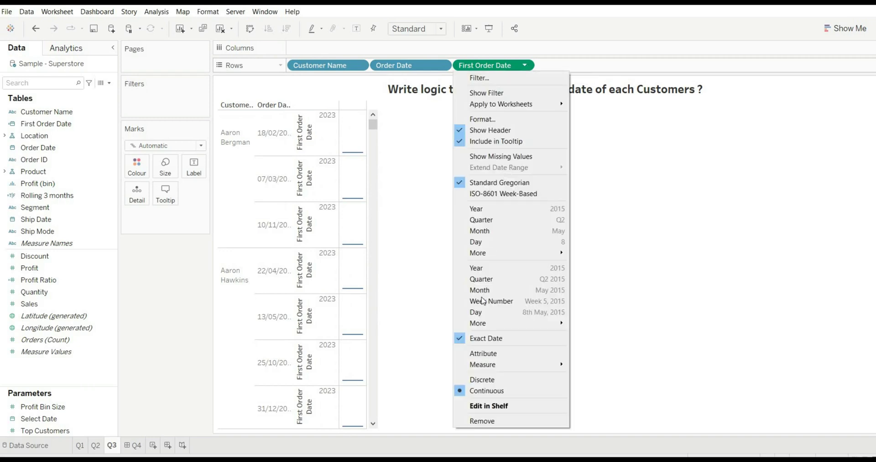
pyautogui.click(482, 380)
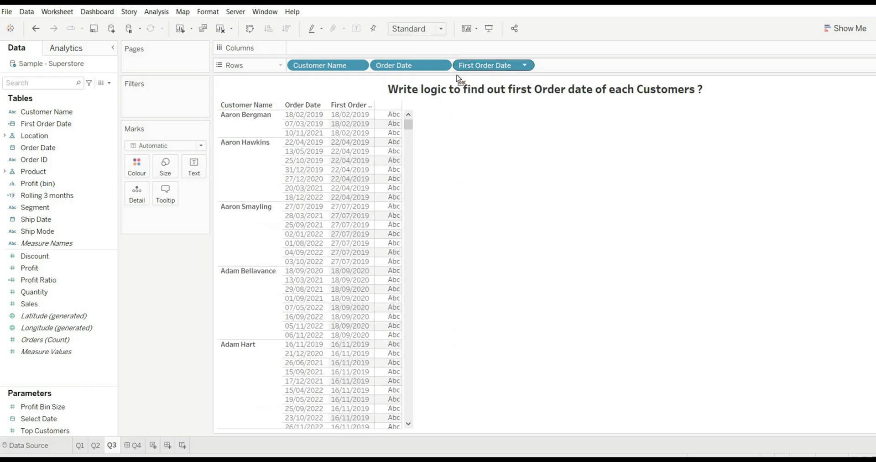
pyautogui.moveTo(470, 67); pyautogui.dragTo(366, 69)
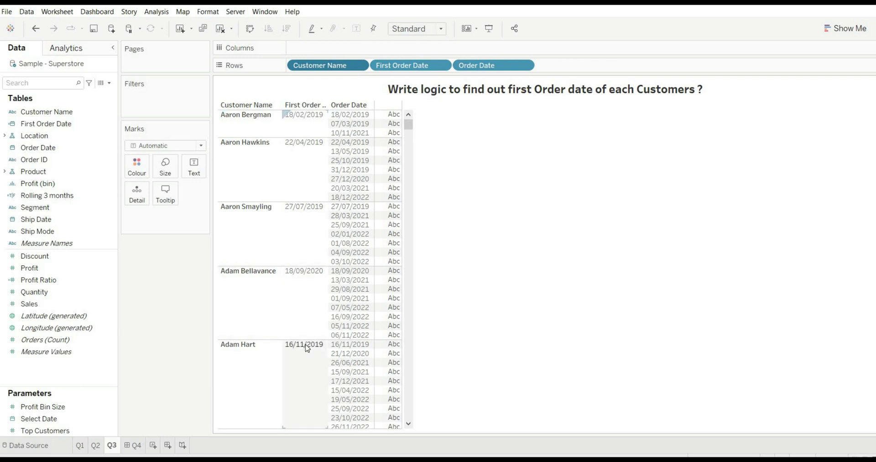
pyautogui.scroll(-10, 303, 346)
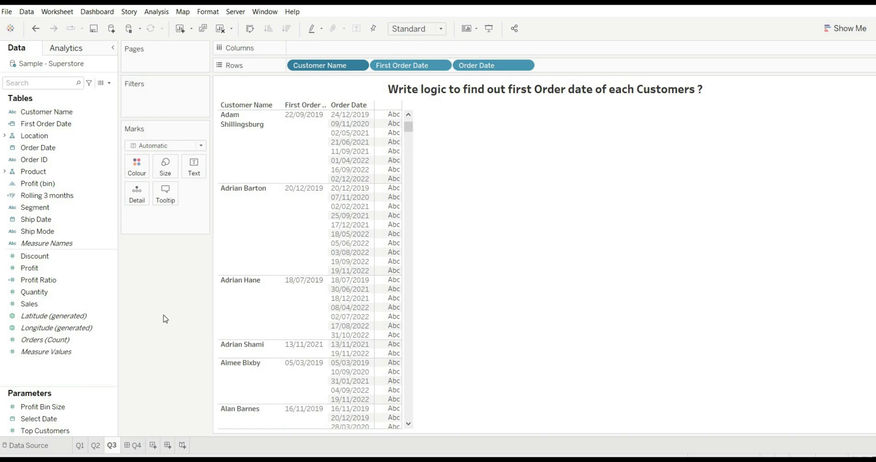
# On dashboard Q4, place a tiled image object across the dashboard area.
pyautogui.click(133, 446)
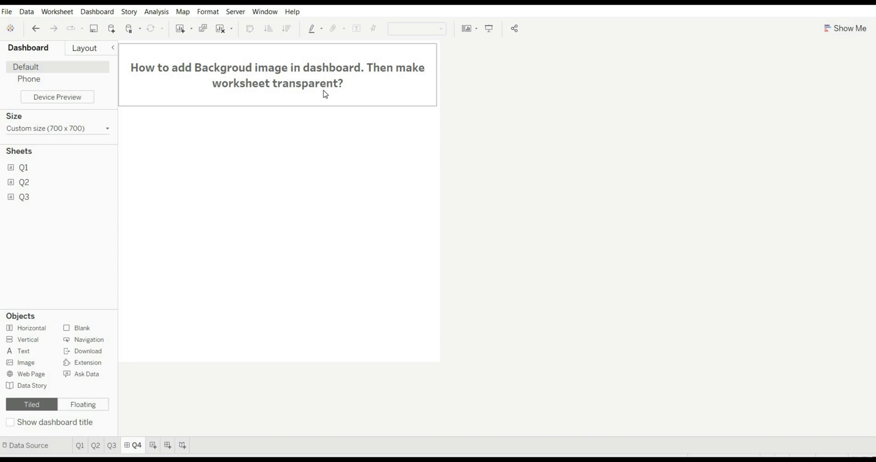
pyautogui.click(310, 183)
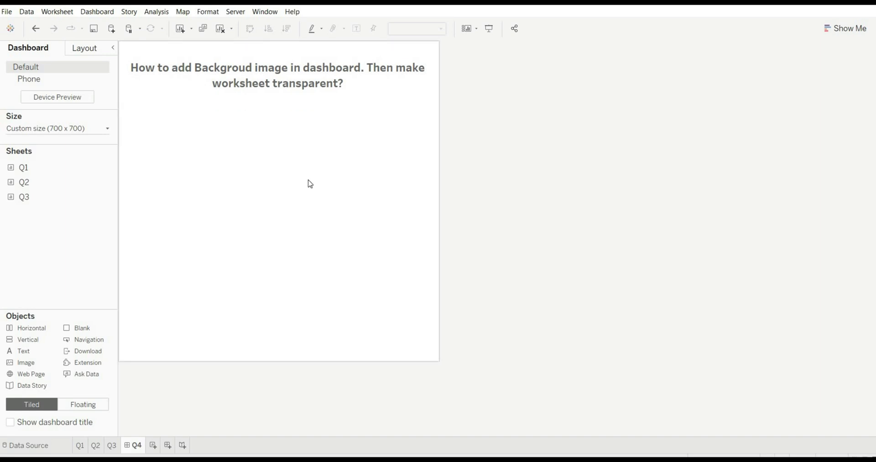
pyautogui.moveTo(30, 365); pyautogui.dragTo(221, 170)
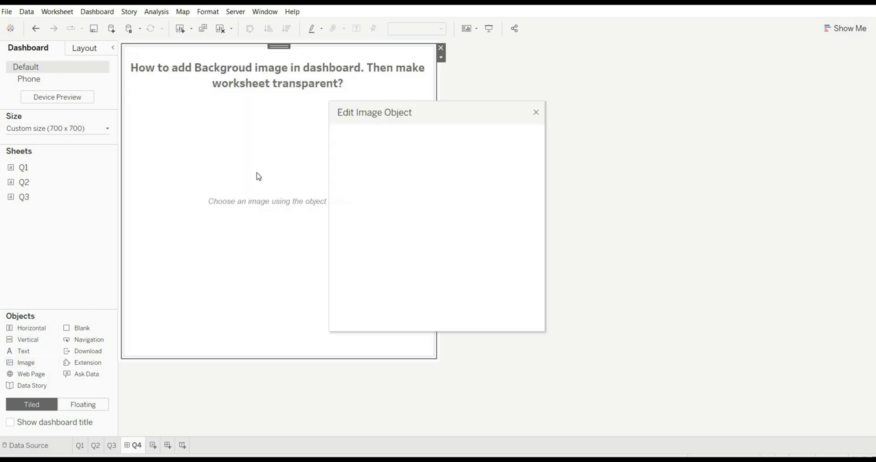
# Load Logo.png from the Icons folder into the image object with Fit Image enabled.
pyautogui.click(501, 160)
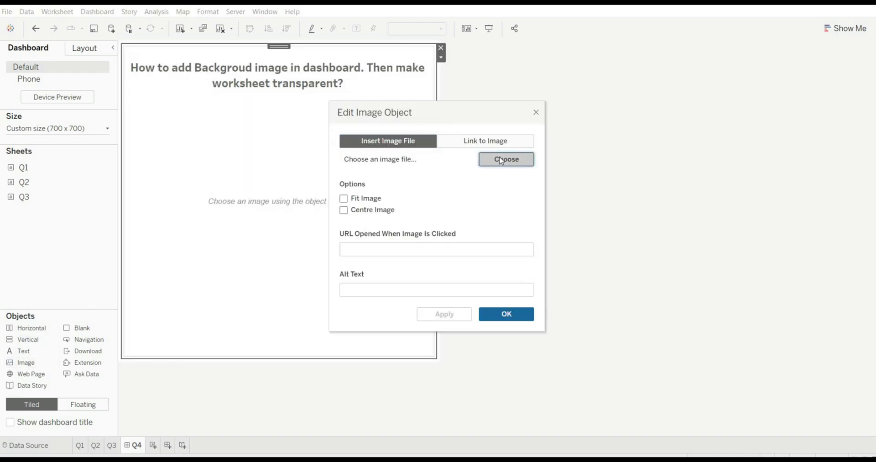
pyautogui.scroll(-3, 658, 301)
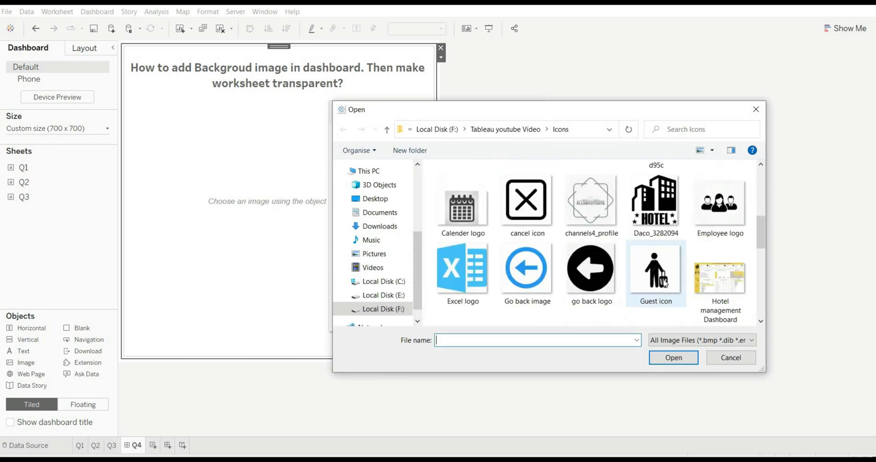
pyautogui.scroll(-3, 639, 278)
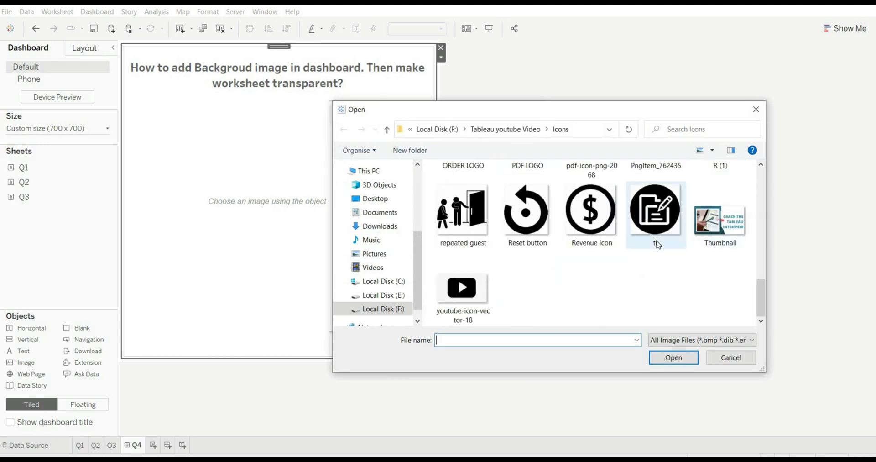
pyautogui.scroll(2, 670, 251)
pyautogui.click(705, 271)
pyautogui.click(679, 358)
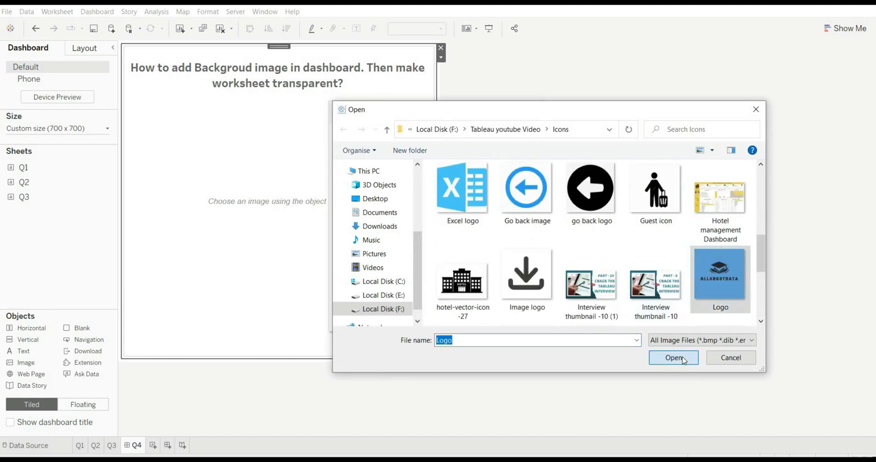
pyautogui.click(344, 198)
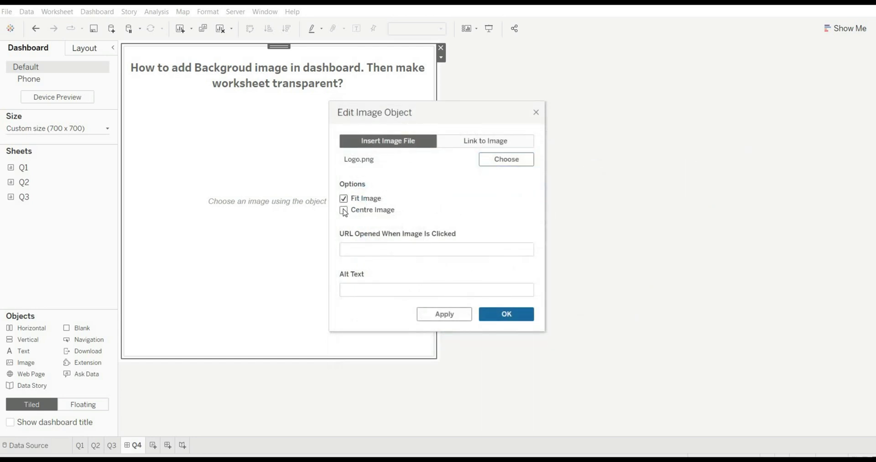
pyautogui.click(504, 314)
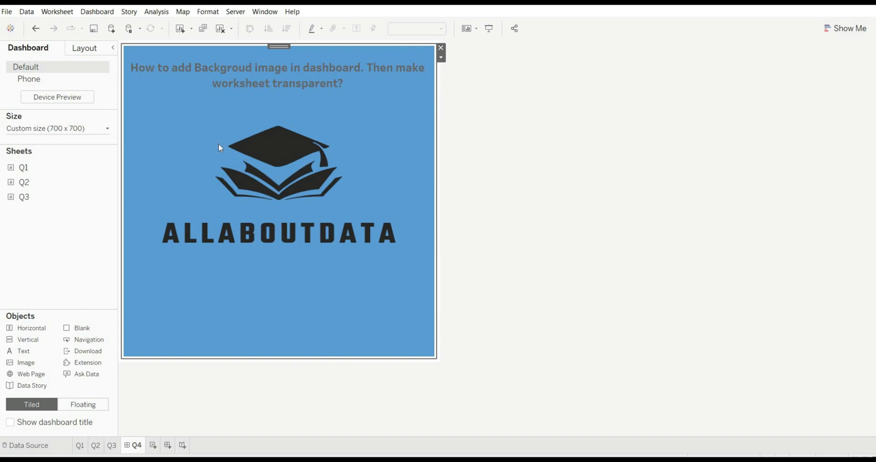
# Place sheet Q1 as a floating object below the dashboard's title and enlarge it to cover most of the background image.
pyautogui.moveTo(33, 172)
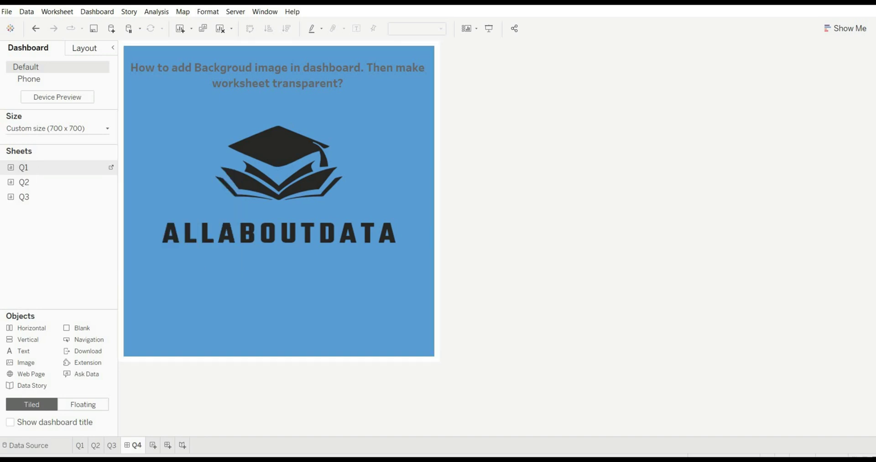
pyautogui.click(88, 405)
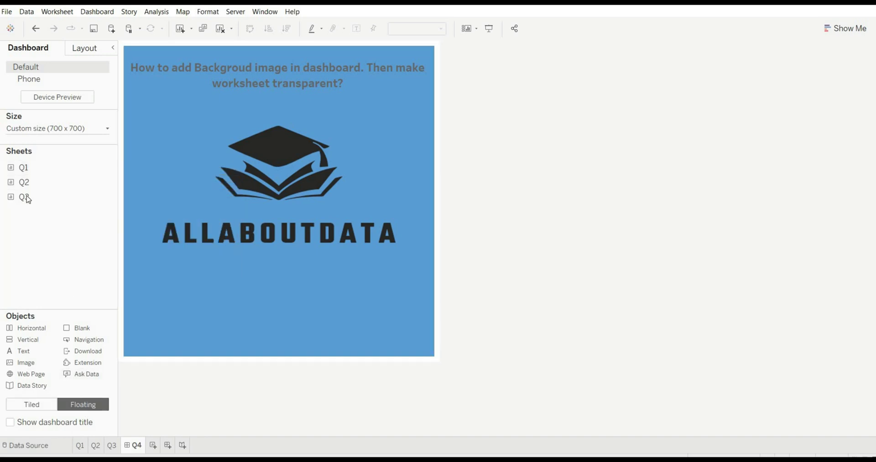
pyautogui.moveTo(26, 168); pyautogui.dragTo(134, 90)
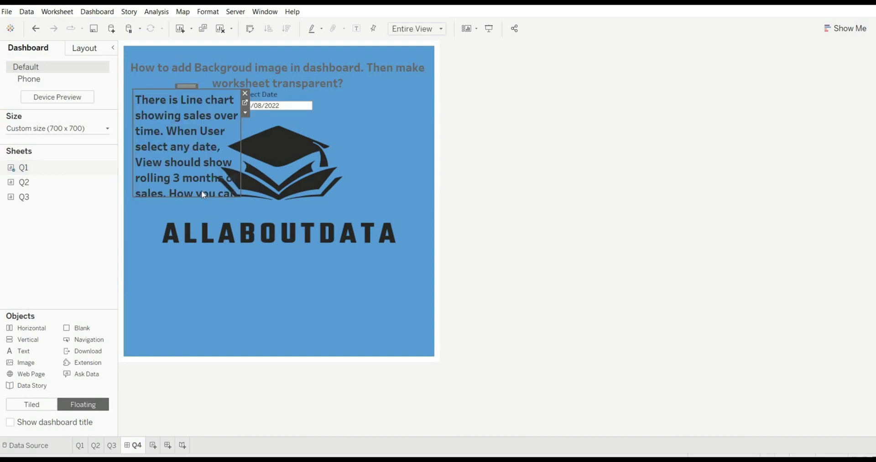
pyautogui.moveTo(241, 129); pyautogui.dragTo(363, 131)
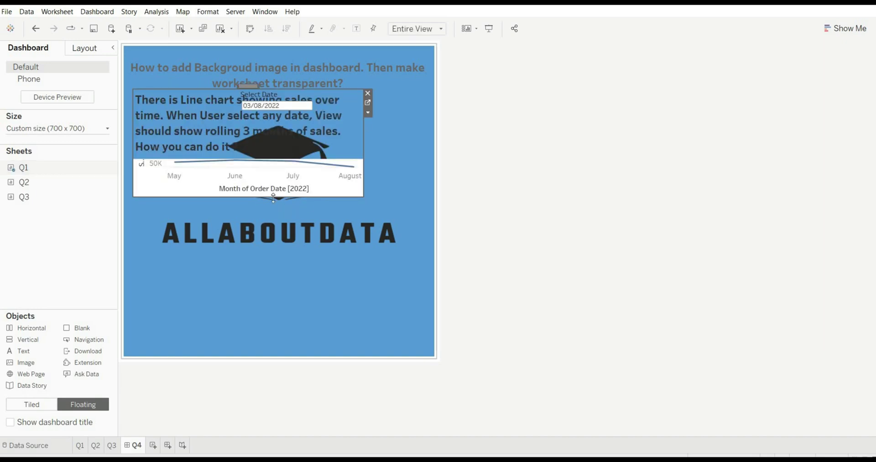
pyautogui.moveTo(276, 260); pyautogui.dragTo(279, 337)
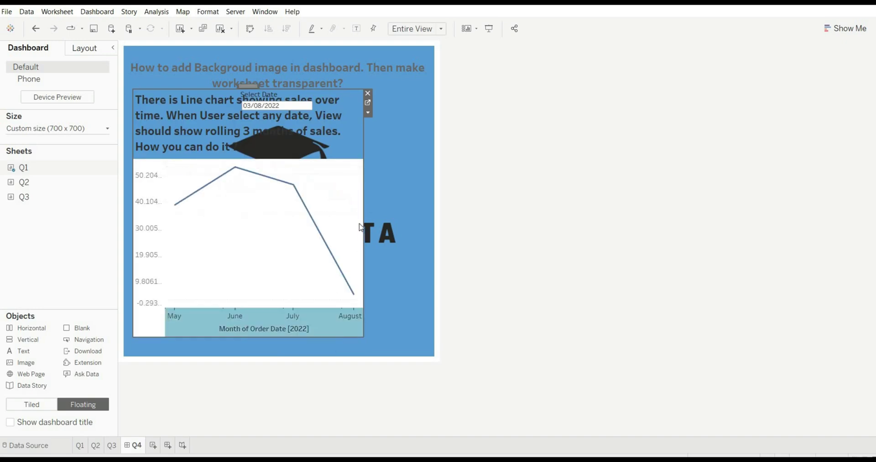
pyautogui.moveTo(363, 208); pyautogui.dragTo(415, 209)
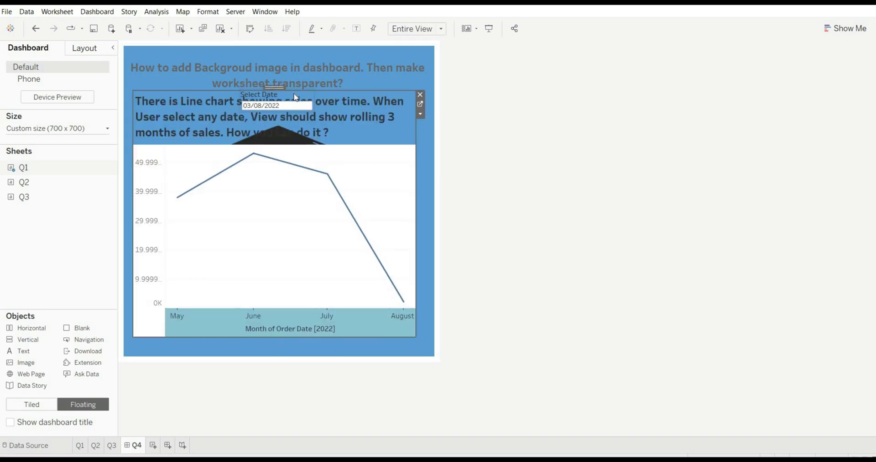
# Remove the Select Date parameter control from the dashboard.
pyautogui.click(288, 95)
pyautogui.click(317, 93)
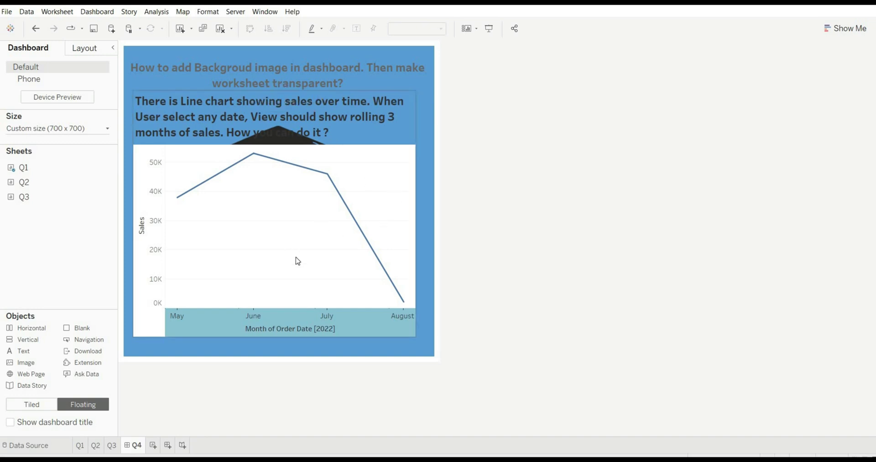
# Go from the dashboard to worksheet Q1 and set its default worksheet shading to None.
pyautogui.click(397, 129)
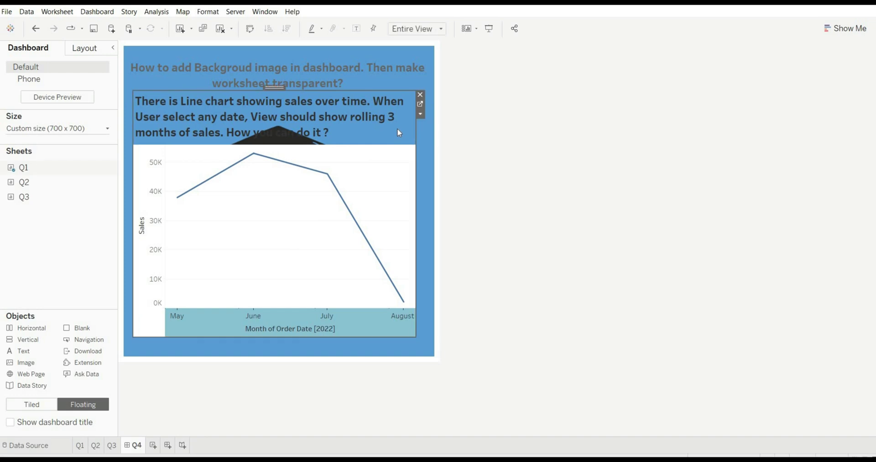
pyautogui.click(419, 103)
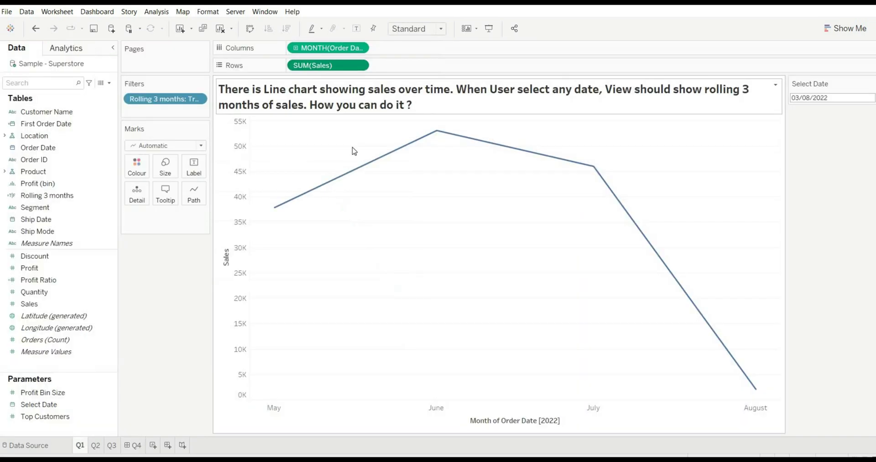
pyautogui.rightClick(368, 214)
pyautogui.click(396, 270)
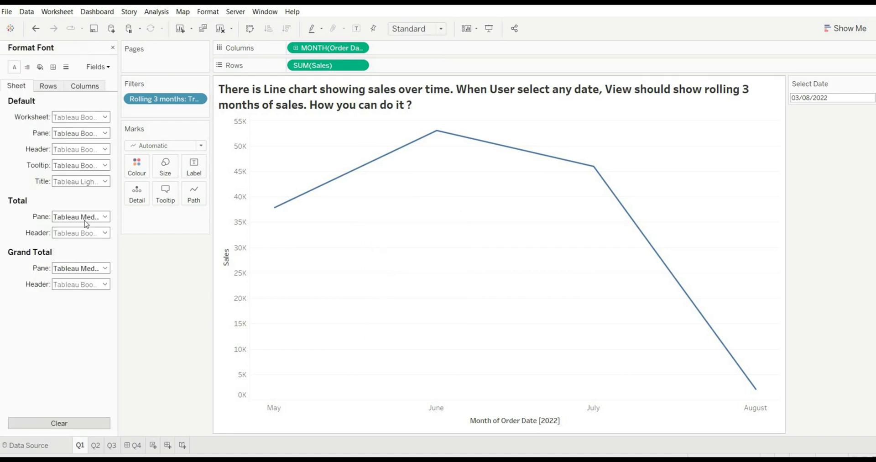
pyautogui.click(42, 69)
pyautogui.click(96, 117)
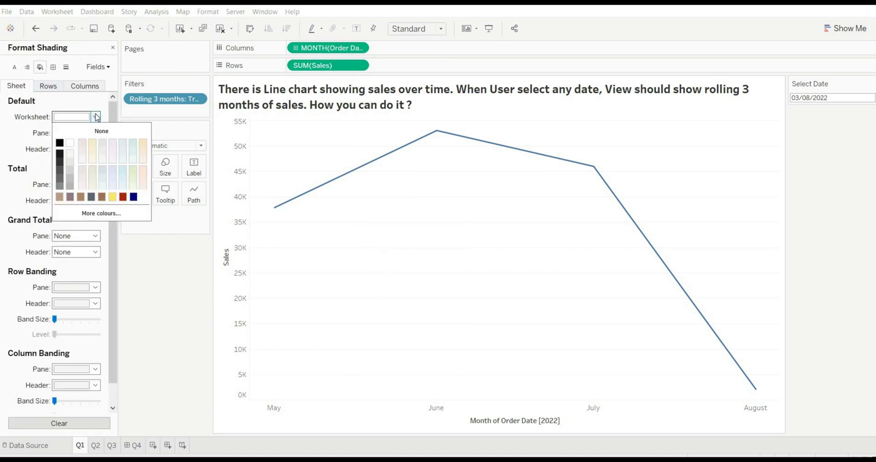
pyautogui.click(98, 132)
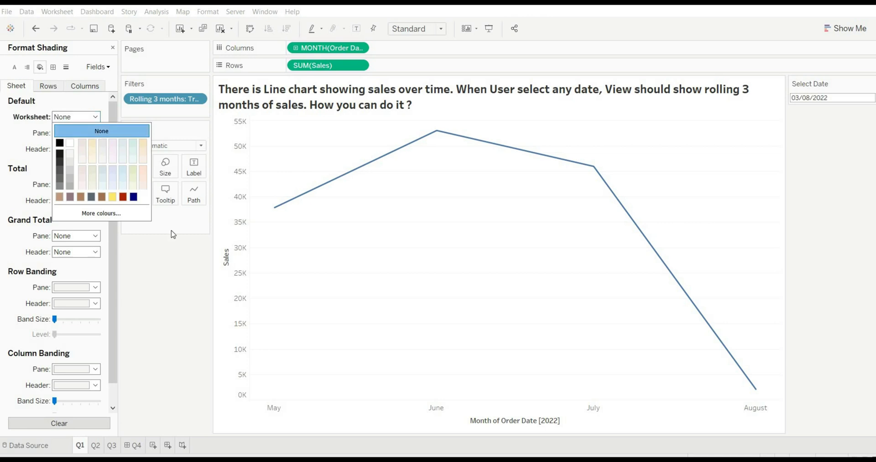
# Return to dashboard Q4 and move the floating Q1 chart slightly down, clear of the dashboard's title.
pyautogui.click(135, 445)
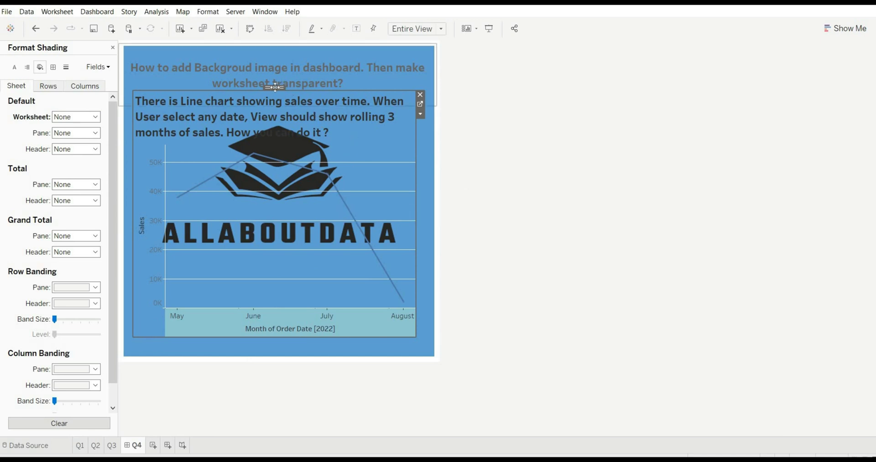
pyautogui.moveTo(277, 85); pyautogui.dragTo(279, 100)
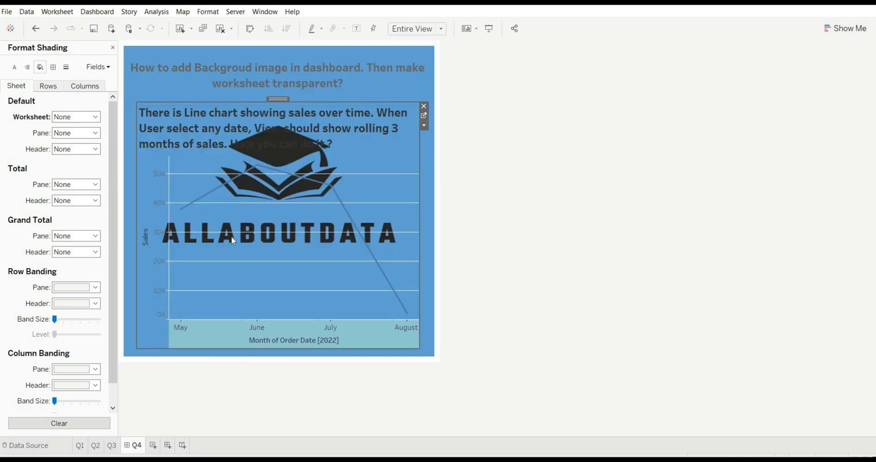